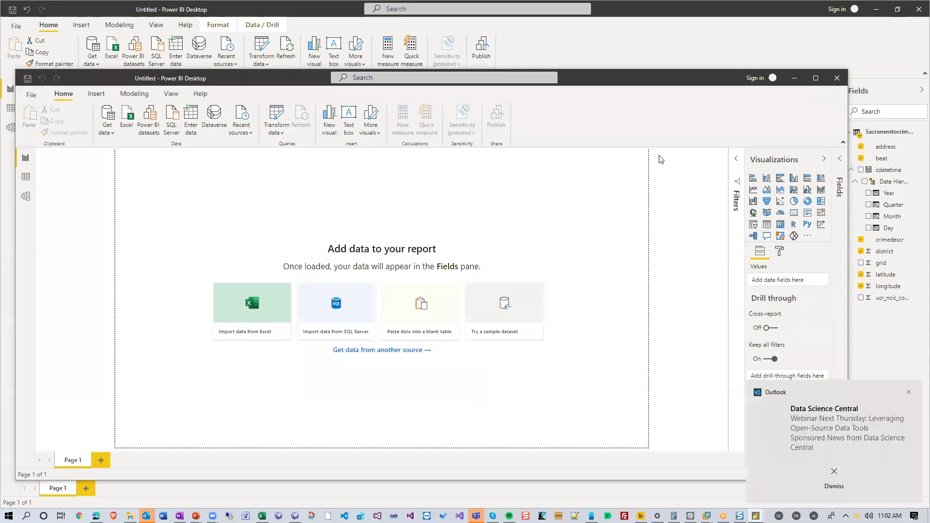
Step: Dismiss the Outlook notification, bring the blank report window back to the front and maximize it
{"action": "left_click", "coordinate": [910, 392]}
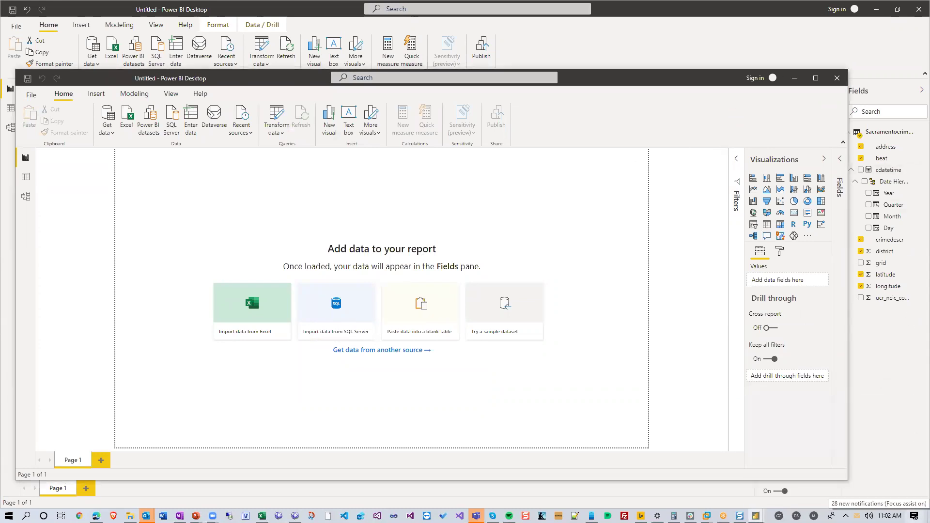
{"action": "left_click", "coordinate": [914, 515]}
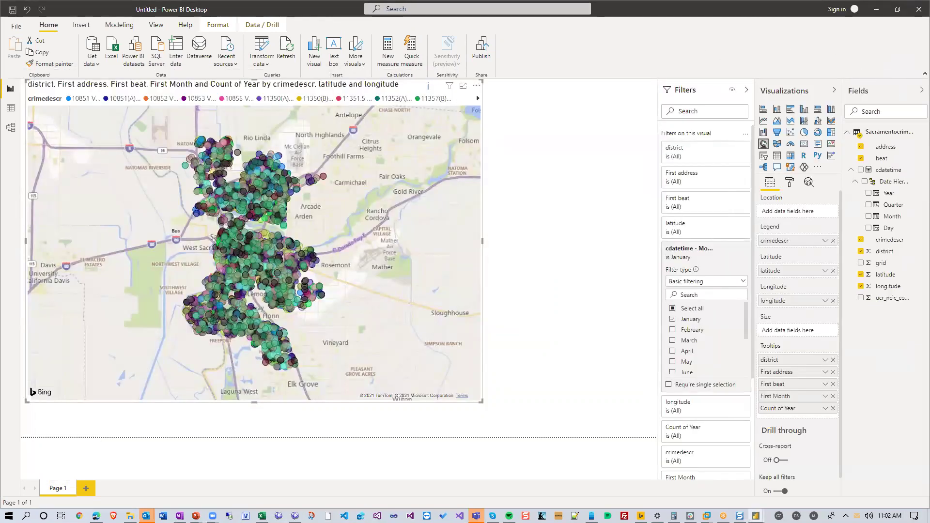
{"action": "key", "text": "alt+Tab"}
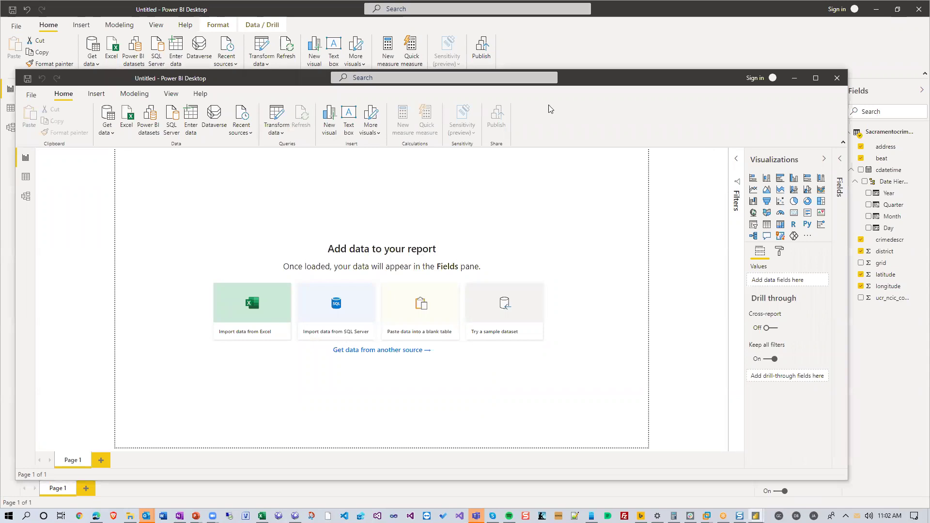
{"action": "left_click", "coordinate": [816, 78]}
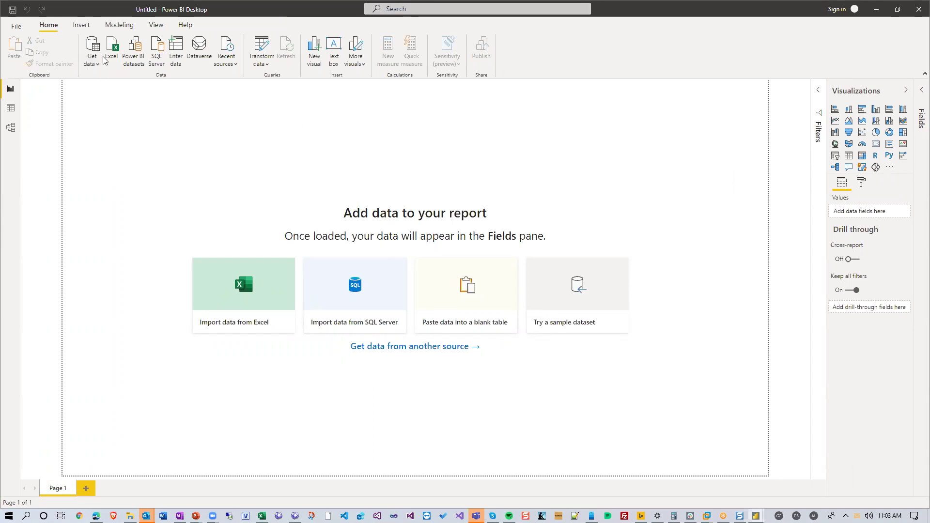
Step: Import SacramentocrimeJanuary2006.csv from Downloads as a Text/CSV source, widening the preview to see all columns, and load it
{"action": "left_click", "coordinate": [89, 64]}
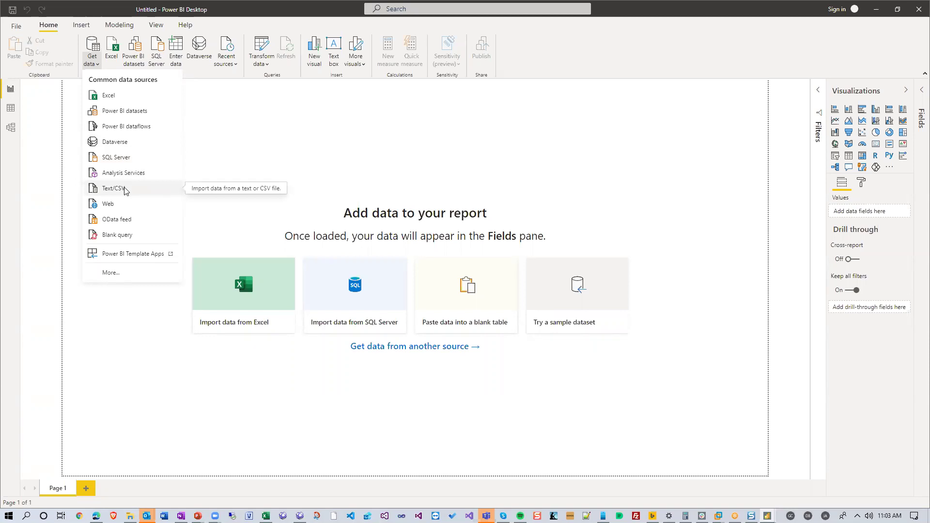
{"action": "left_click", "coordinate": [114, 189]}
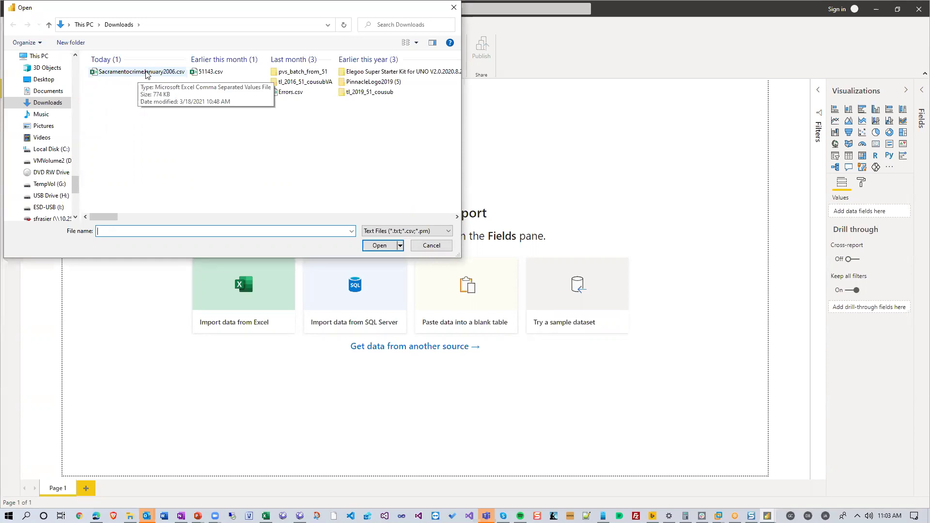
{"action": "double_click", "coordinate": [146, 73]}
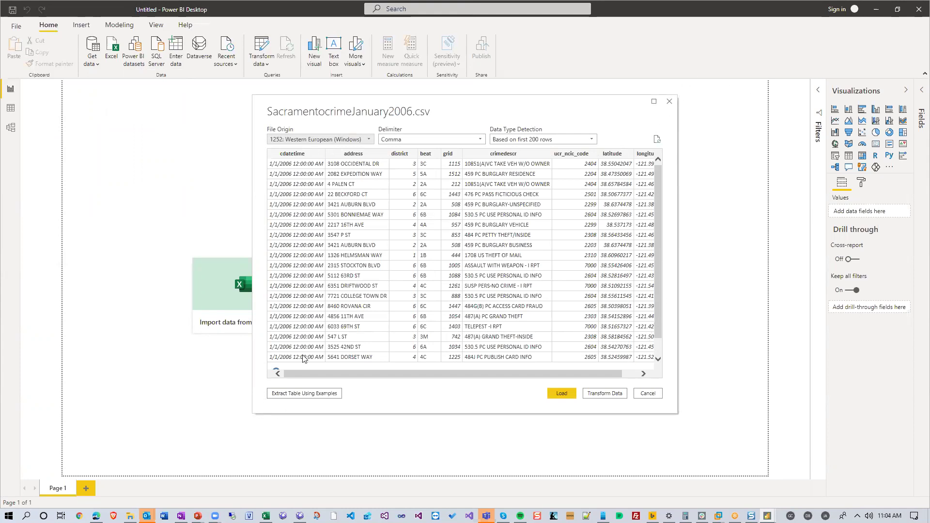
{"action": "left_click_drag", "start_coordinate": [253, 411], "coordinate": [96, 424]}
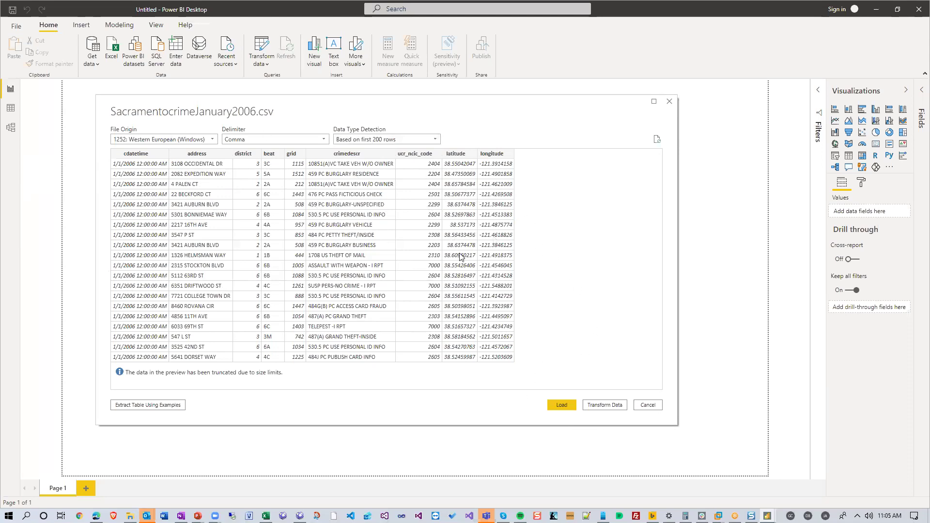
{"action": "left_click", "coordinate": [562, 406]}
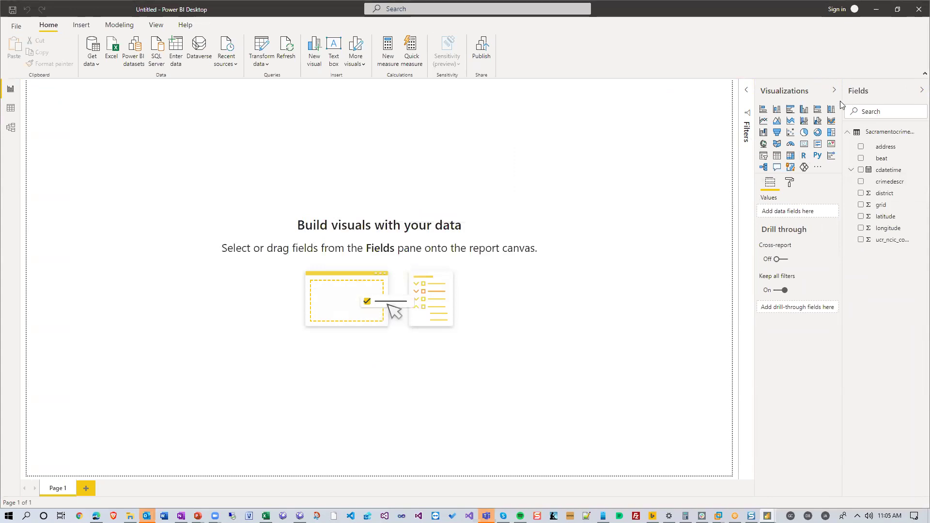
Step: Expand the Filters pane and add an empty Map visual to the report page
{"action": "left_click", "coordinate": [746, 95]}
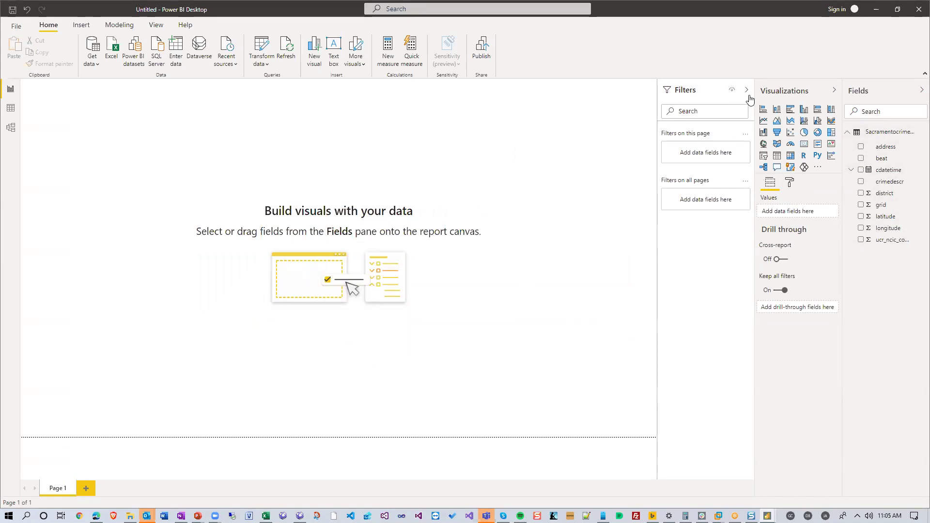
{"action": "left_click", "coordinate": [764, 145]}
{"action": "left_click_drag", "start_coordinate": [157, 215], "coordinate": [314, 314]}
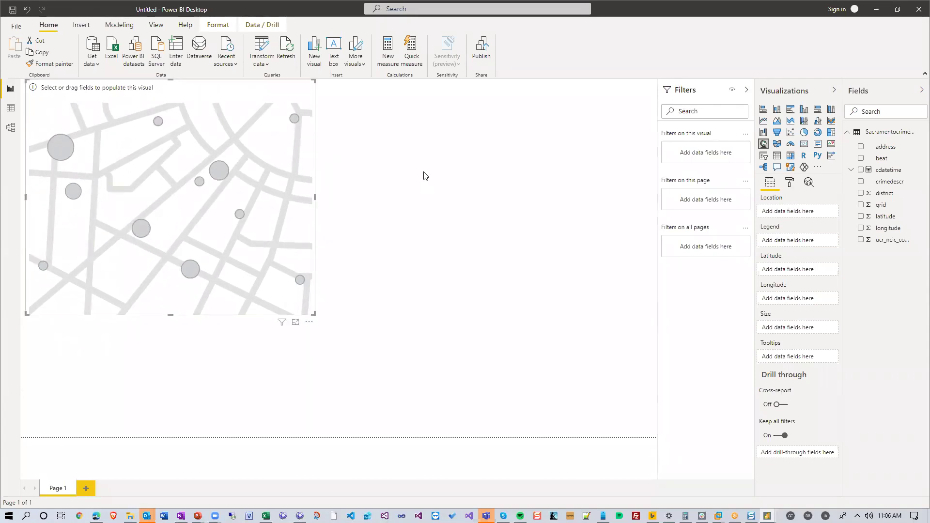
Step: Deselect the map, add a waterfall chart as a separate visual below it, and delete that chart
{"action": "left_click", "coordinate": [408, 198]}
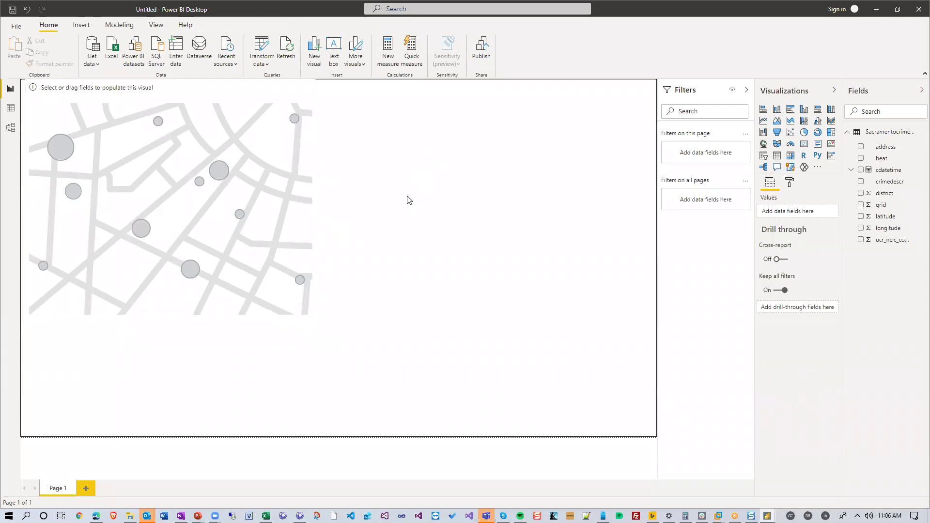
{"action": "left_click", "coordinate": [212, 221]}
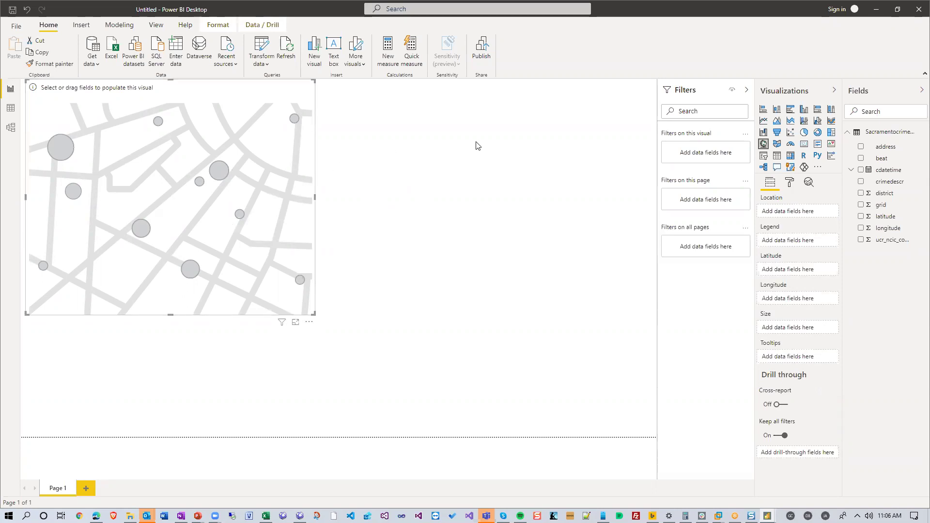
{"action": "left_click", "coordinate": [413, 294]}
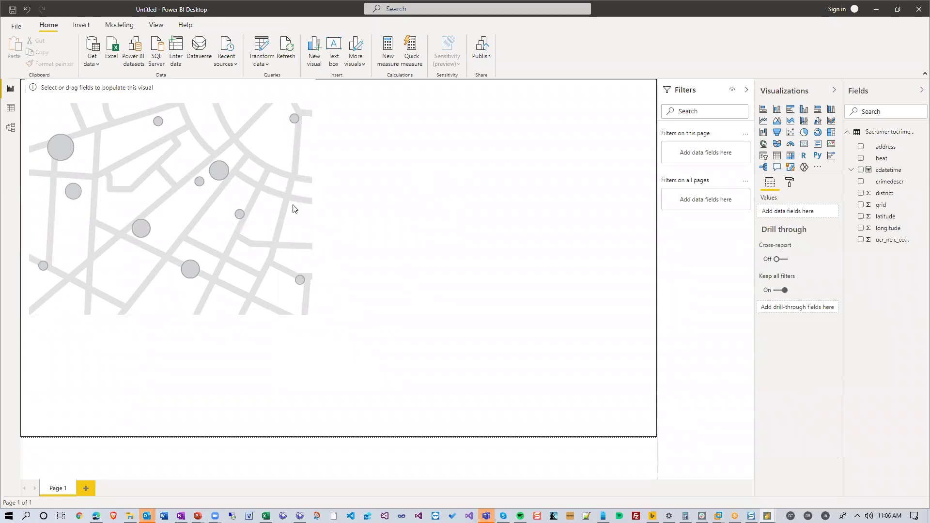
{"action": "left_click", "coordinate": [243, 201]}
{"action": "left_click", "coordinate": [490, 194]}
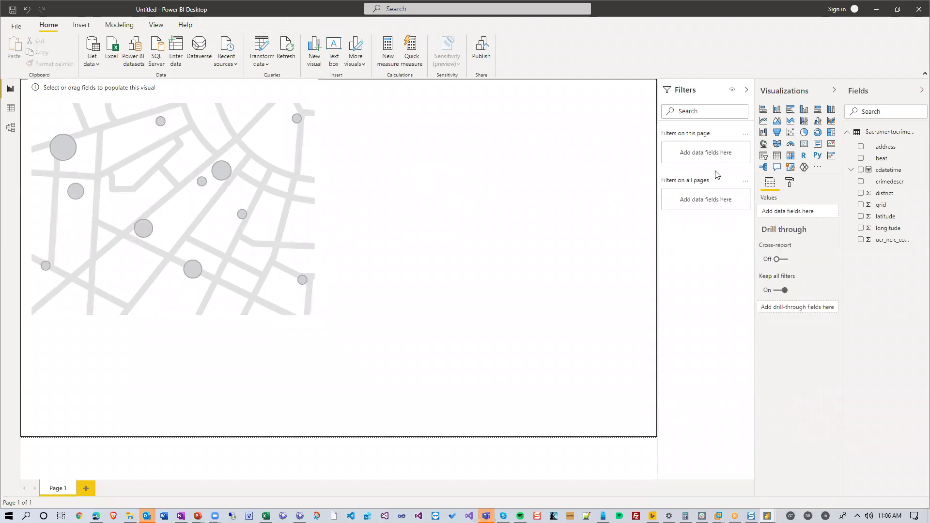
{"action": "left_click", "coordinate": [764, 132]}
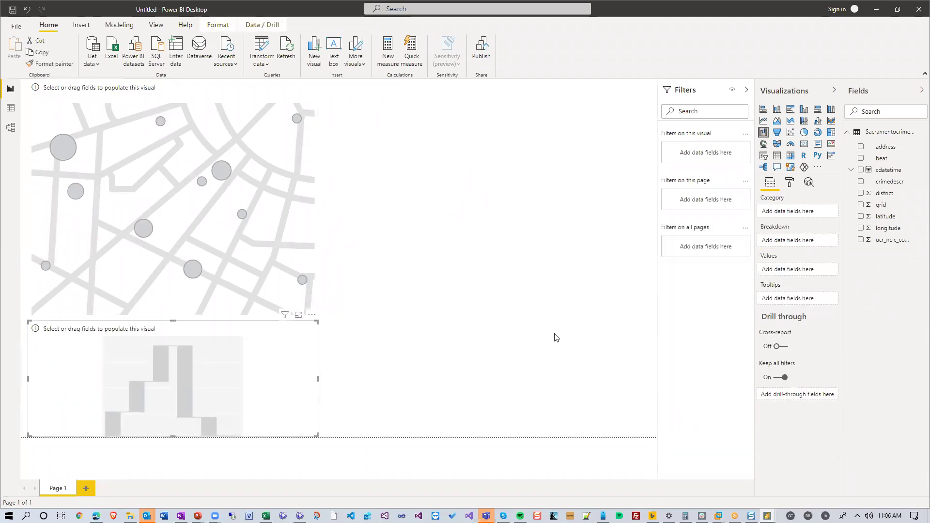
{"action": "key", "text": "Delete"}
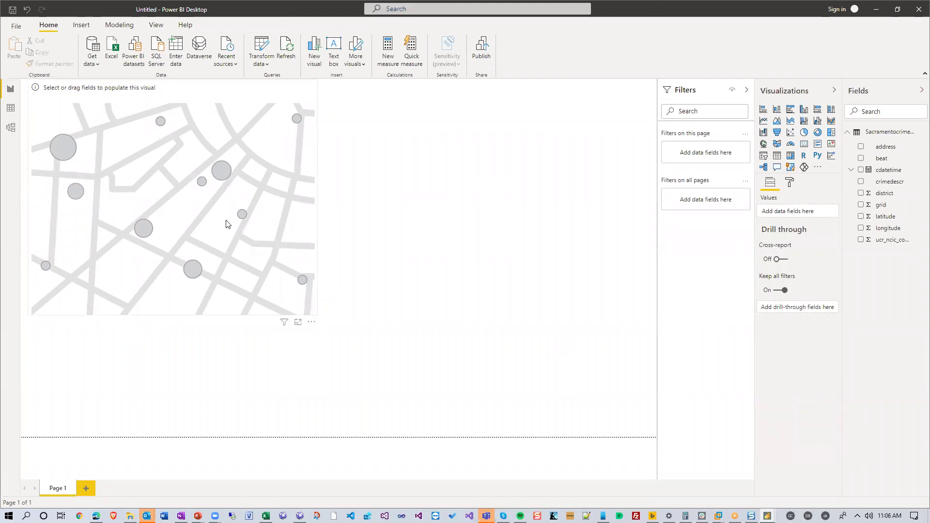
Step: Enlarge the empty map visual and expand the cdatetime field down to its date hierarchy levels
{"action": "left_click", "coordinate": [310, 313]}
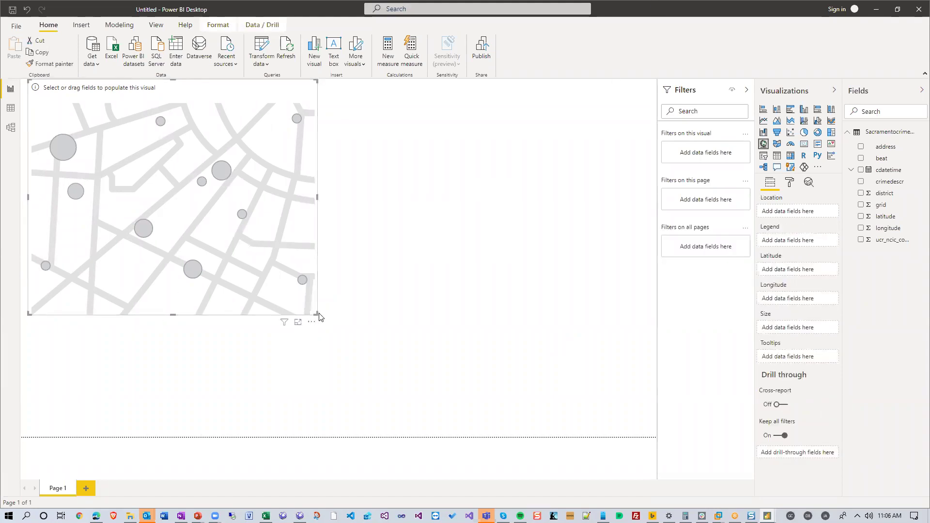
{"action": "left_click_drag", "start_coordinate": [315, 312], "coordinate": [431, 362]}
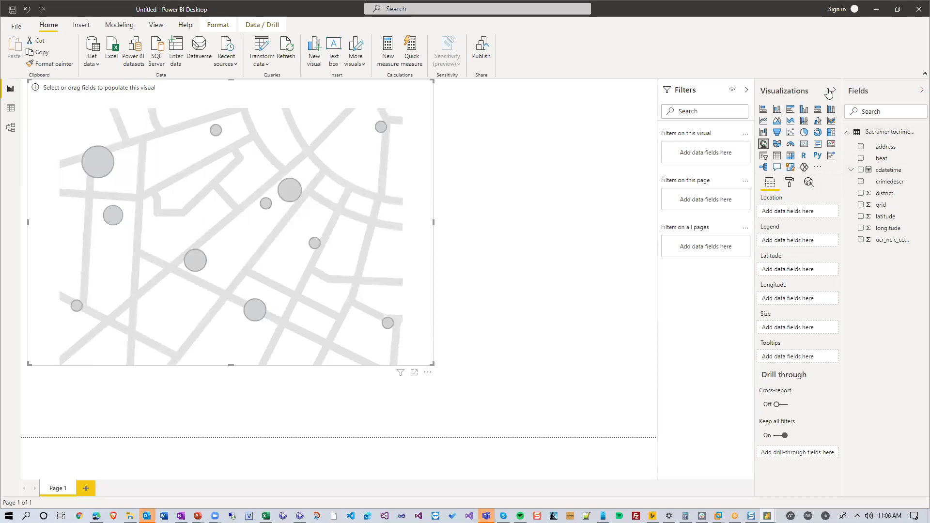
{"action": "left_click", "coordinate": [850, 171]}
{"action": "left_click", "coordinate": [856, 182]}
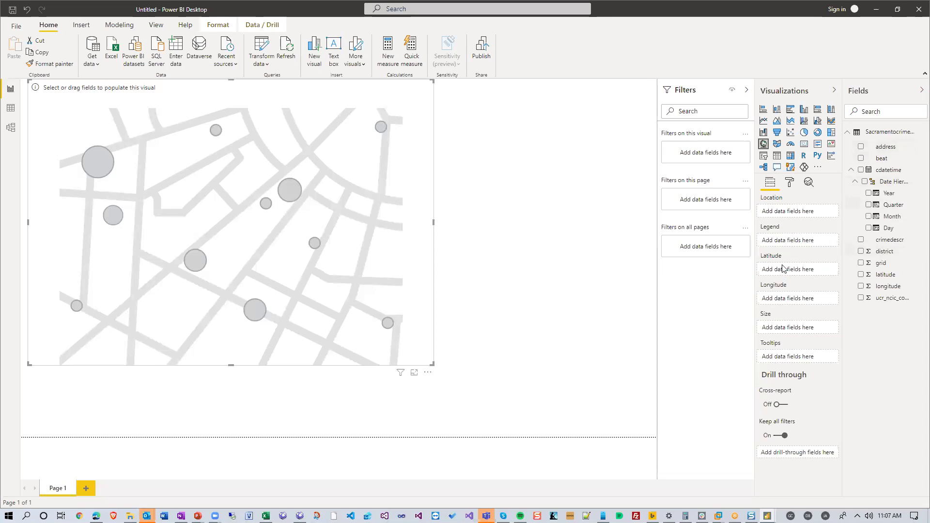
Step: Assign the latitude and longitude fields to the map's Latitude and Longitude, and widen the map visual
{"action": "left_click_drag", "start_coordinate": [880, 276], "coordinate": [784, 271]}
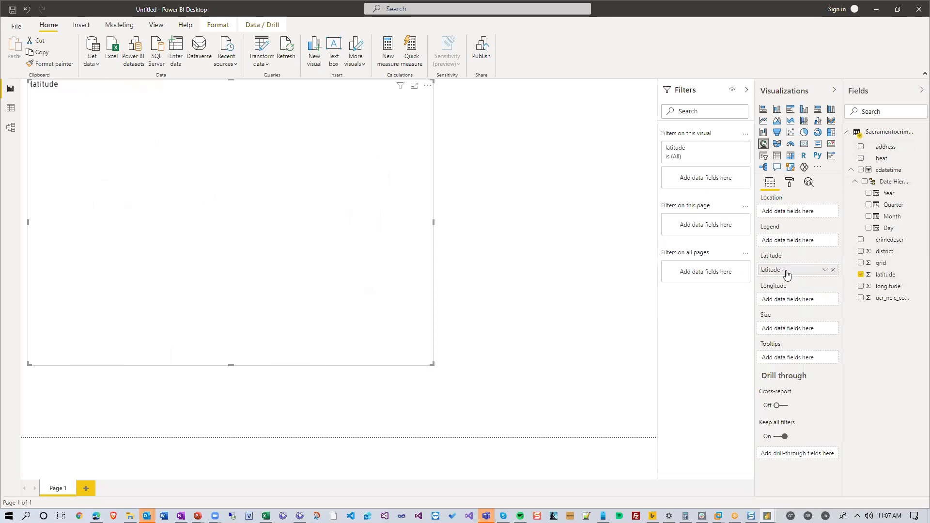
{"action": "left_click_drag", "start_coordinate": [889, 289], "coordinate": [800, 300]}
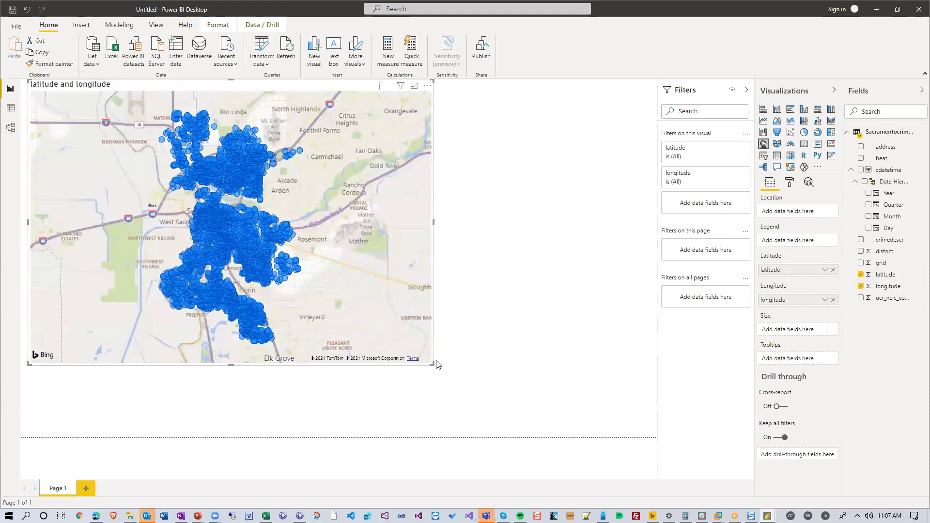
{"action": "left_click_drag", "start_coordinate": [495, 373], "coordinate": [591, 385]}
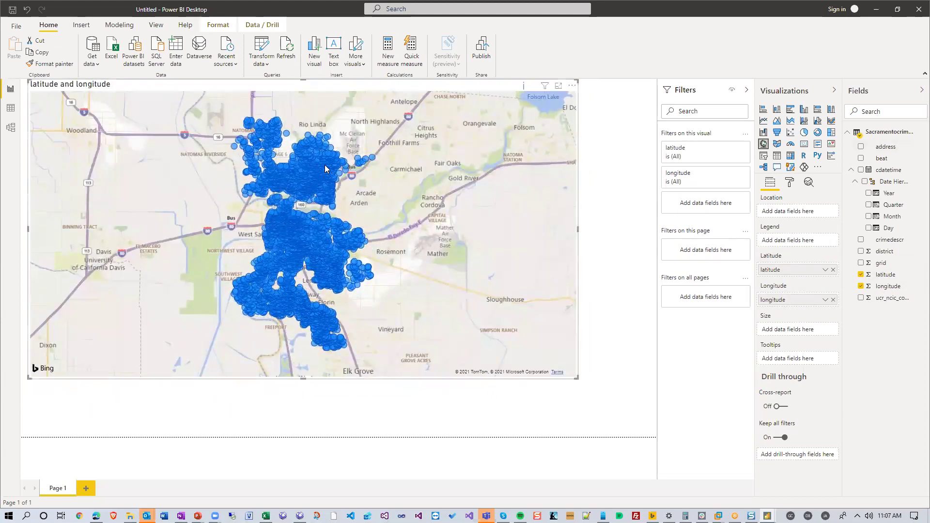
Step: Examine the individual crime points on the map up close around Brighton and Granite Regional Park
{"action": "mouse_move", "coordinate": [328, 156]}
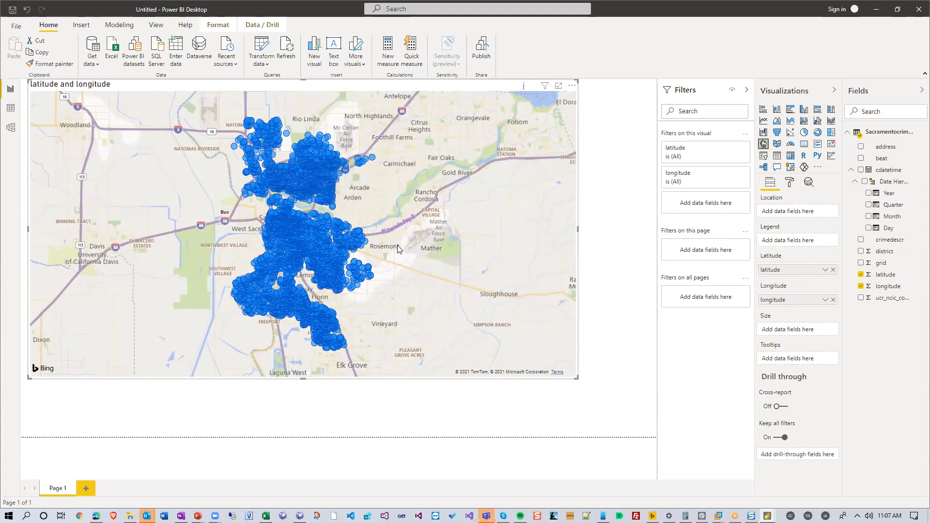
{"action": "scroll", "coordinate": [400, 237], "scroll_direction": "up", "scroll_amount": 5}
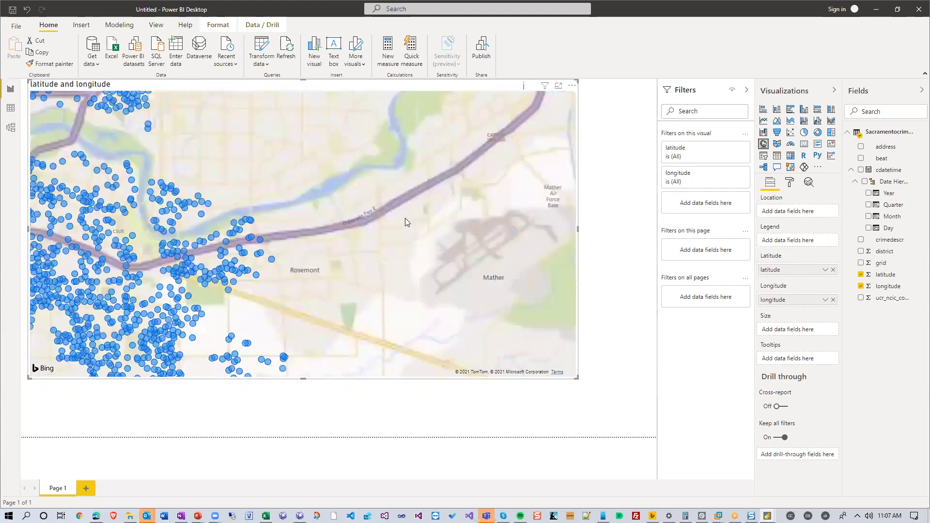
{"action": "scroll", "coordinate": [407, 216], "scroll_direction": "down", "scroll_amount": 3}
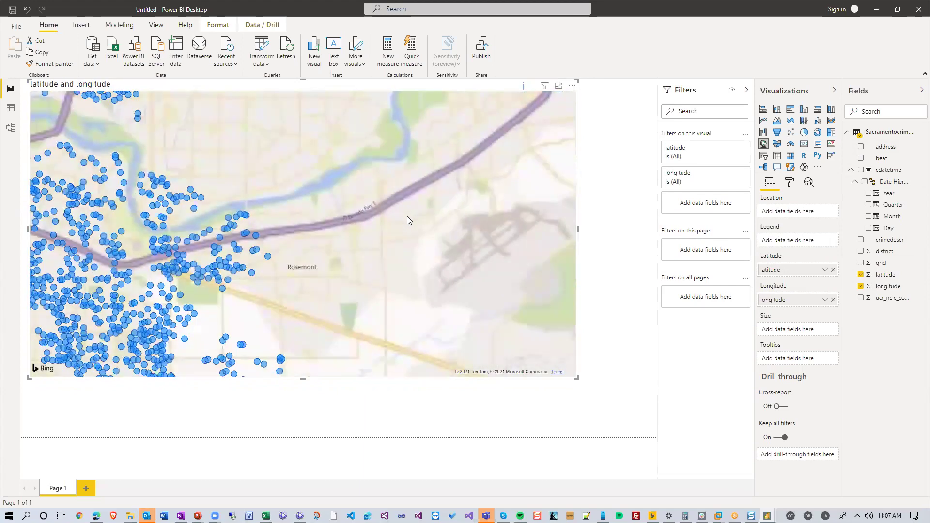
{"action": "scroll", "coordinate": [306, 262], "scroll_direction": "up", "scroll_amount": 3}
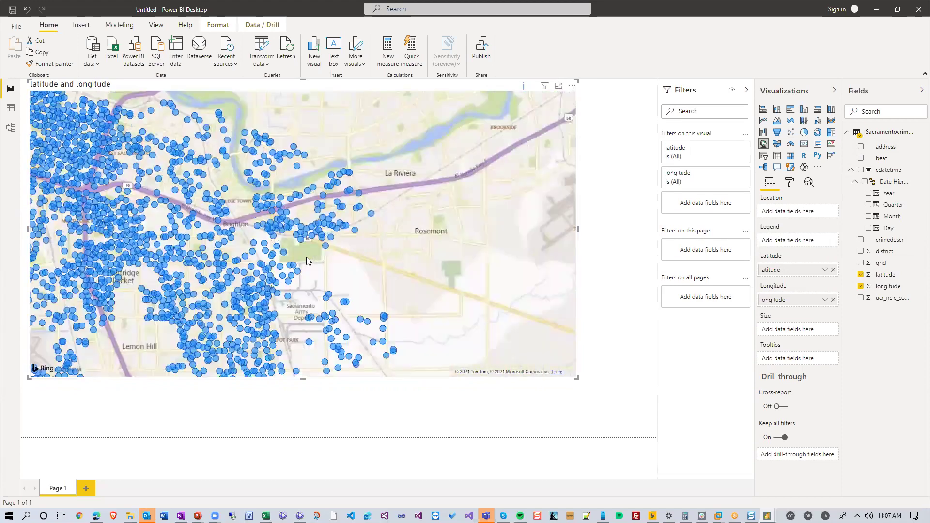
{"action": "left_click_drag", "start_coordinate": [311, 247], "coordinate": [404, 237]}
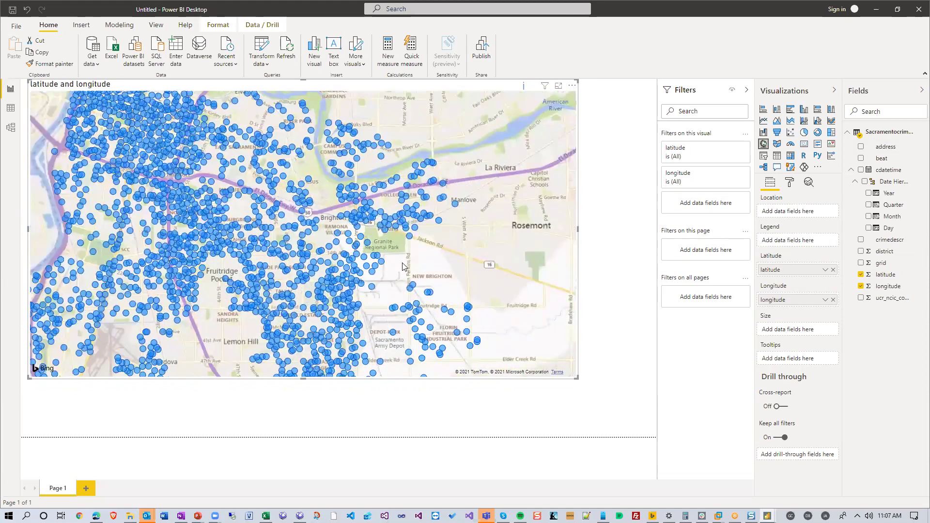
{"action": "scroll", "coordinate": [380, 260], "scroll_direction": "up", "scroll_amount": 2}
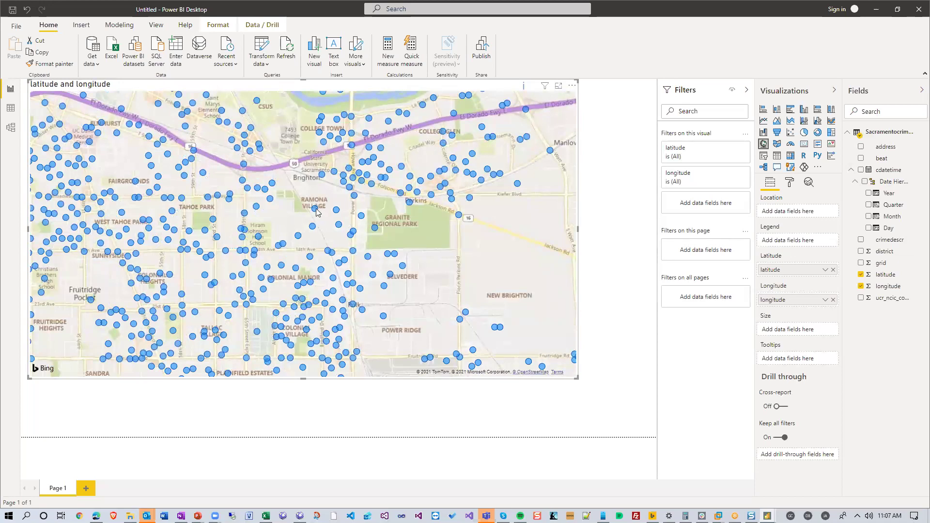
{"action": "mouse_move", "coordinate": [316, 213]}
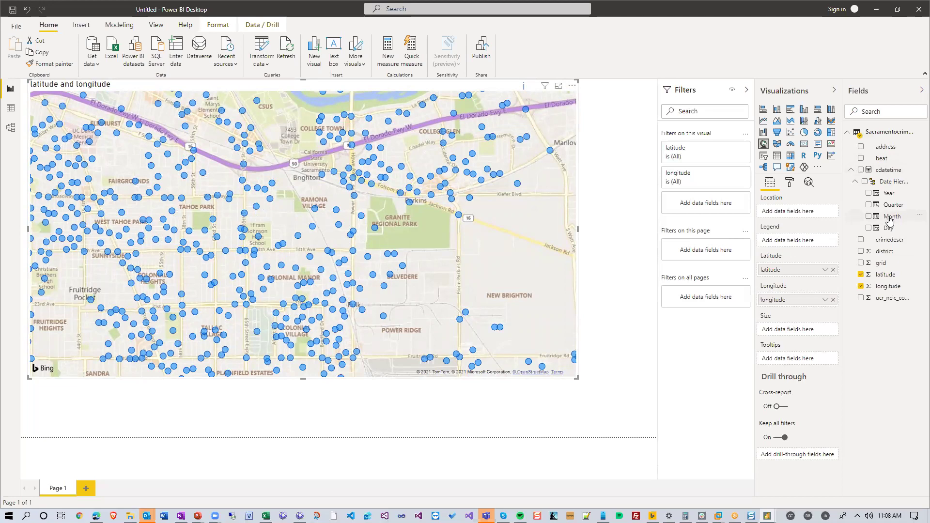
Step: Add cdatetime Month as a filter on the map visual, try filtering to June, and clear the June selection
{"action": "left_click_drag", "start_coordinate": [890, 220], "coordinate": [730, 215]}
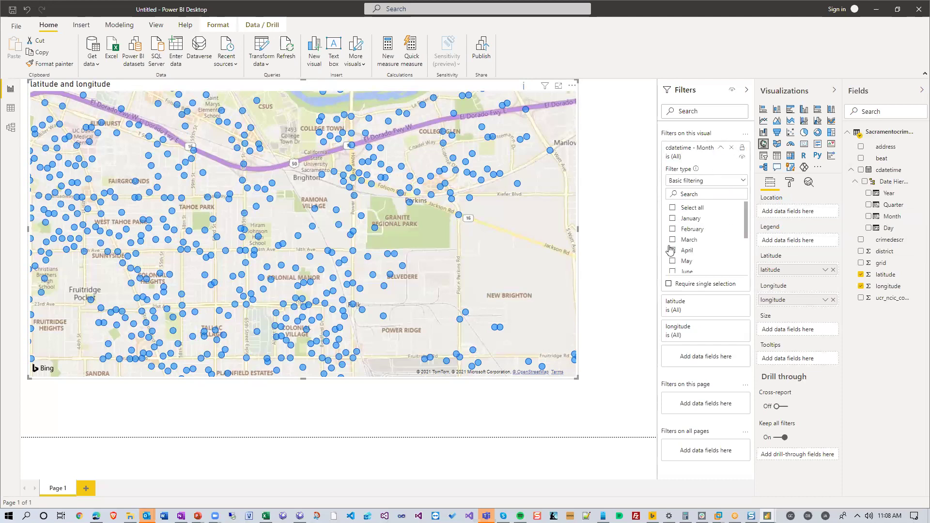
{"action": "scroll", "coordinate": [727, 223], "scroll_direction": "down", "scroll_amount": 2}
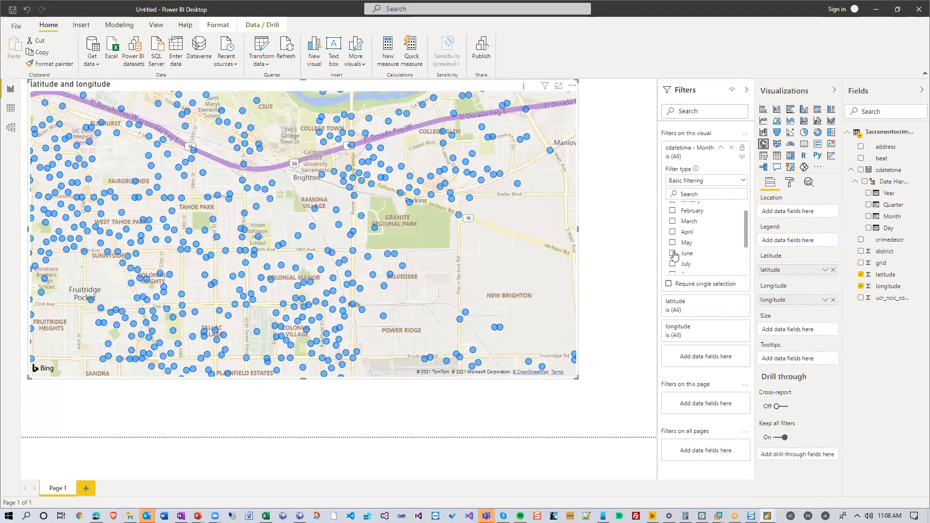
{"action": "left_click", "coordinate": [673, 253]}
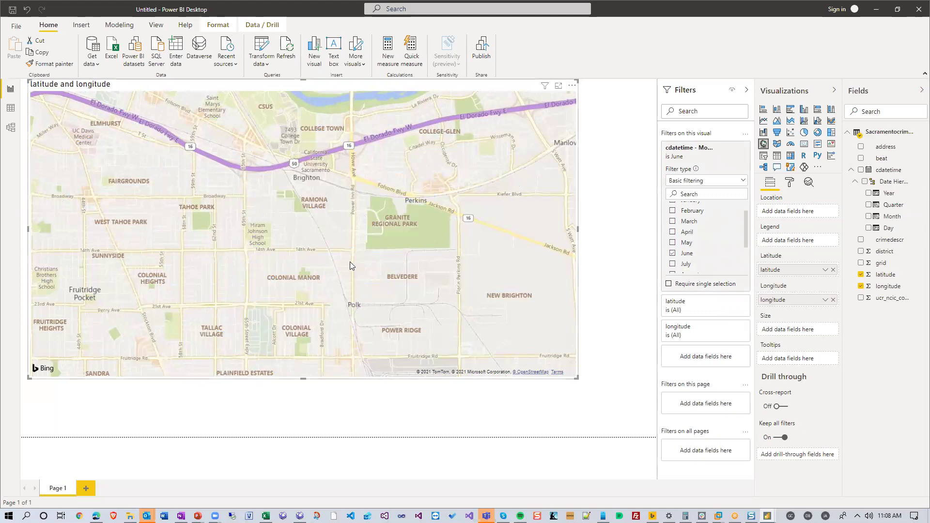
{"action": "scroll", "coordinate": [351, 253], "scroll_direction": "down", "scroll_amount": 3}
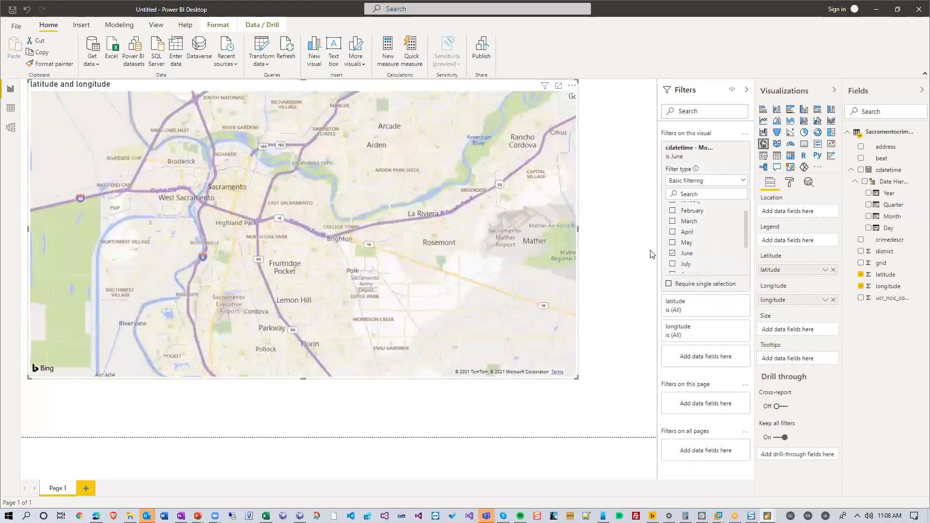
{"action": "left_click", "coordinate": [673, 254]}
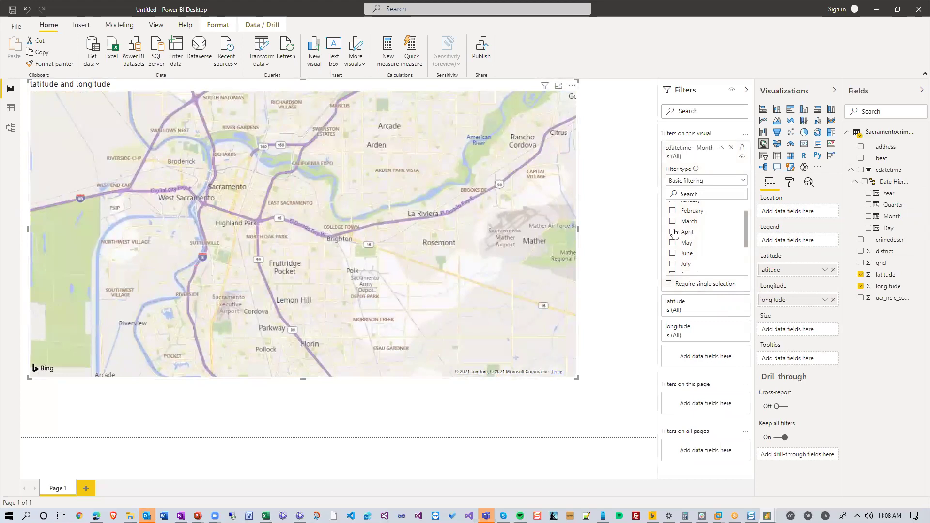
Step: Try filtering the map to April and February, clear both months, and remove the cdatetime Month filter from the visual
{"action": "left_click", "coordinate": [673, 232]}
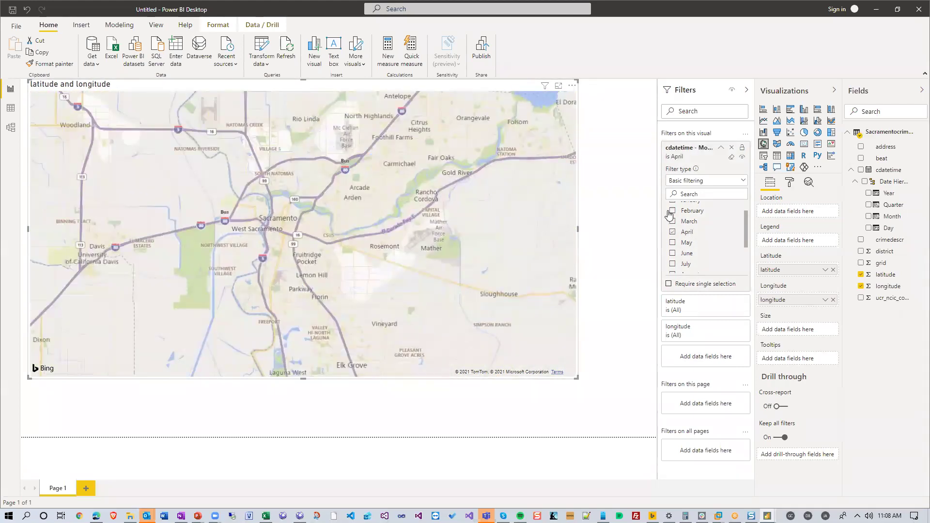
{"action": "left_click", "coordinate": [675, 214]}
{"action": "scroll", "coordinate": [749, 218], "scroll_direction": "up", "scroll_amount": 1}
{"action": "left_click", "coordinate": [672, 242]}
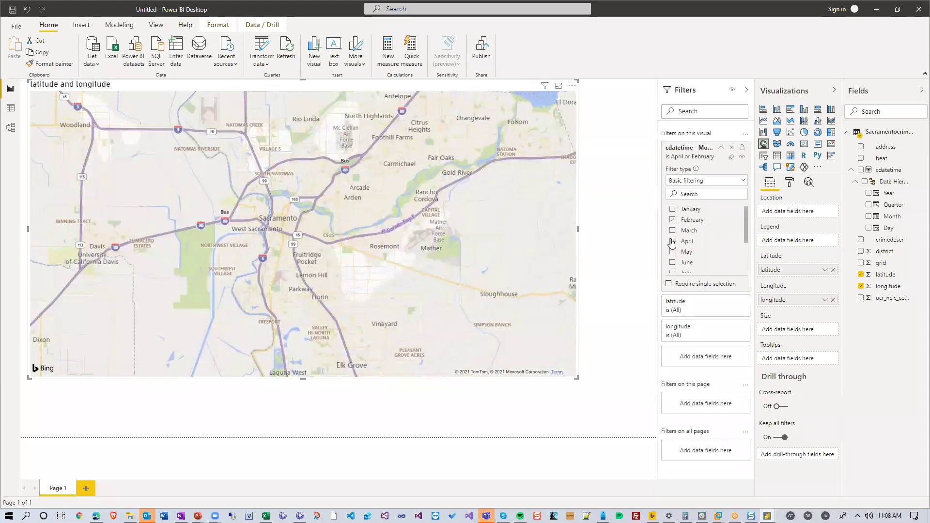
{"action": "left_click", "coordinate": [673, 220]}
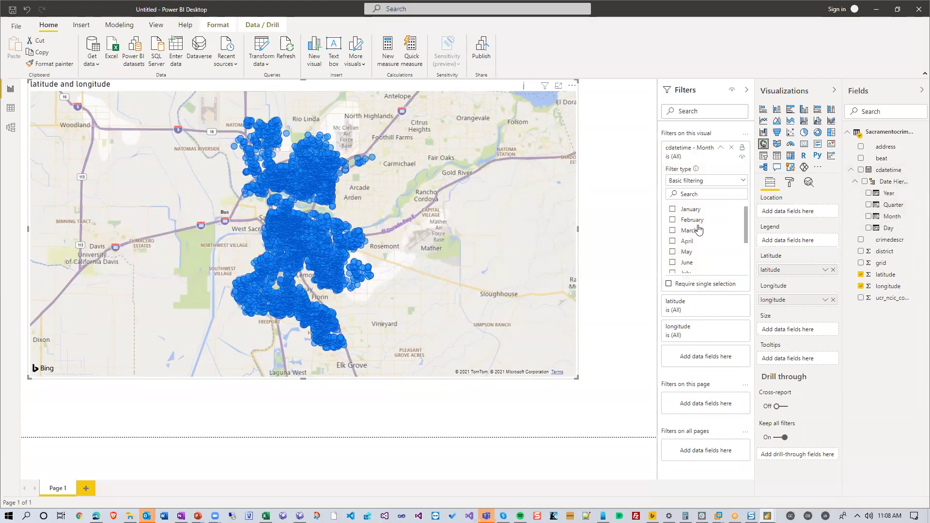
{"action": "left_click", "coordinate": [732, 148]}
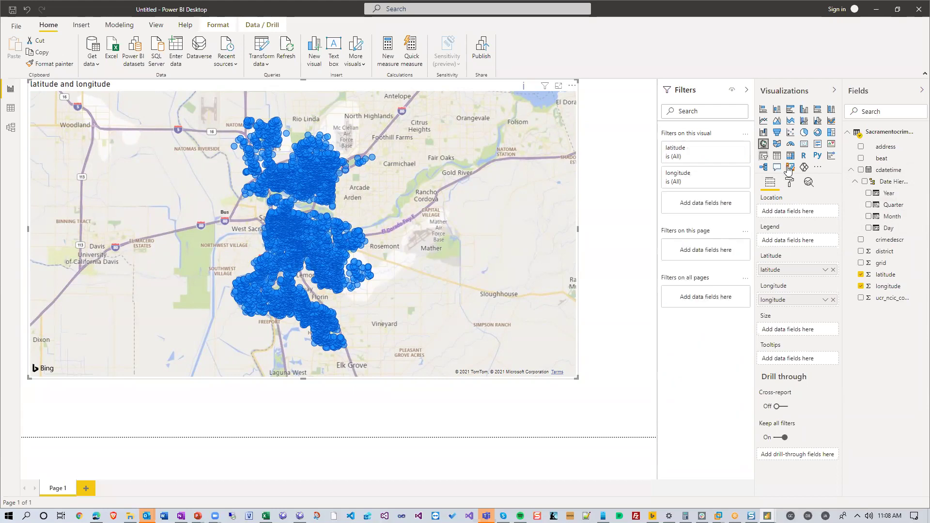
Step: Try a cdatetime Quarter filter set to Qtr 2 on the map visual and remove that filter again
{"action": "left_click_drag", "start_coordinate": [890, 206], "coordinate": [715, 194]}
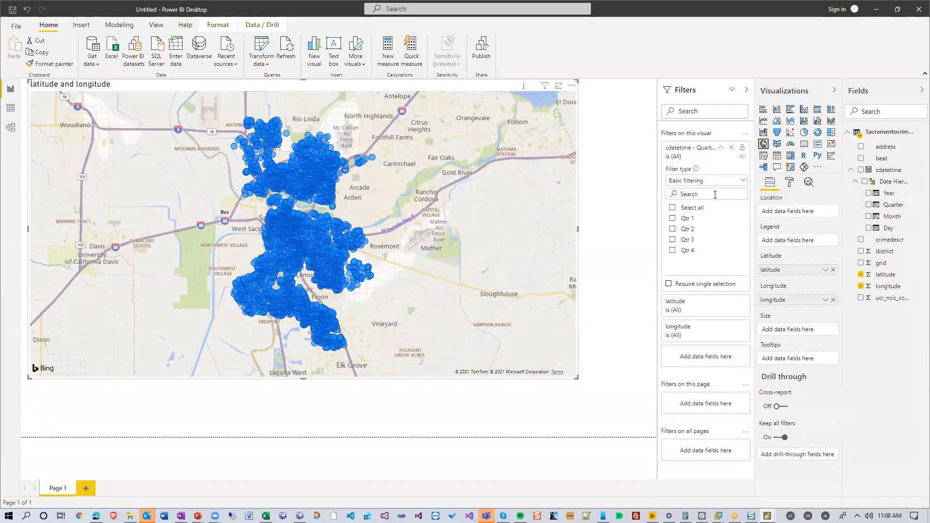
{"action": "left_click", "coordinate": [673, 229]}
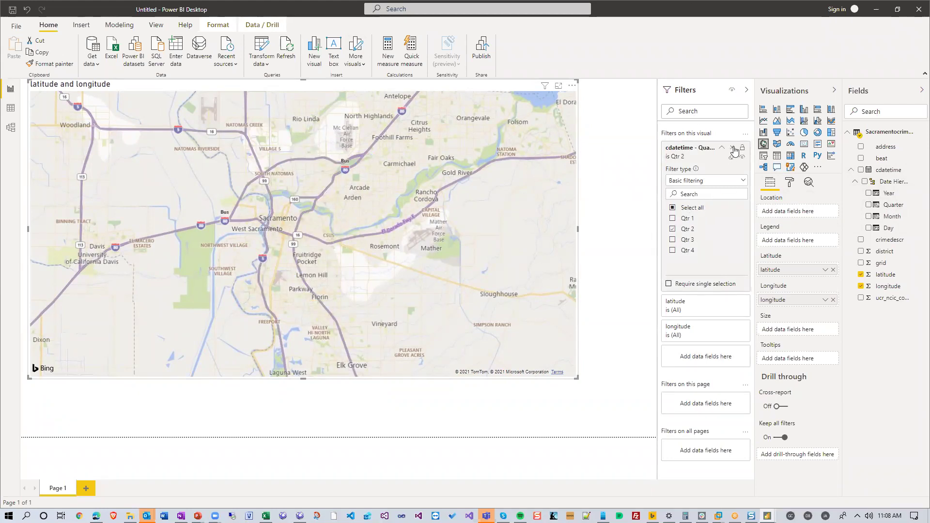
{"action": "left_click", "coordinate": [734, 149]}
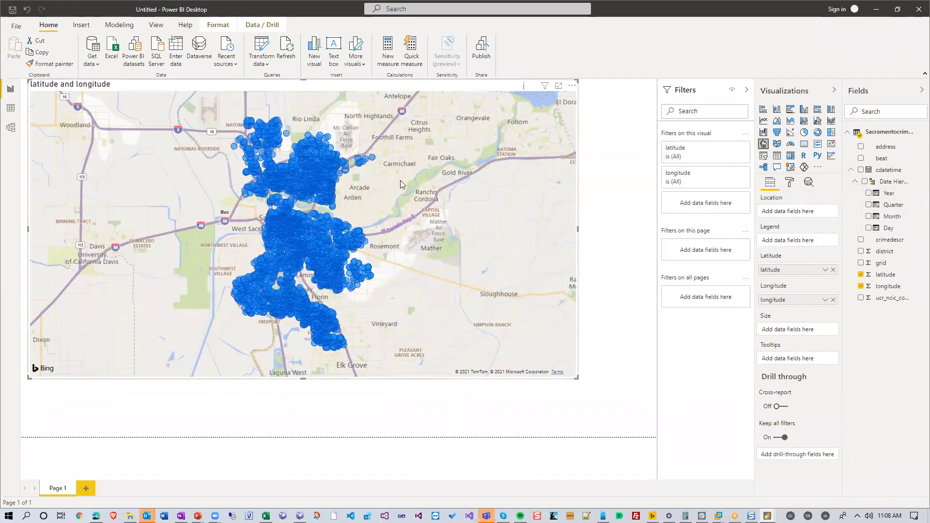
Step: Examine the individual crime points on the map up close around Swanston and Arden Fair
{"action": "scroll", "coordinate": [403, 165], "scroll_direction": "up", "scroll_amount": 6}
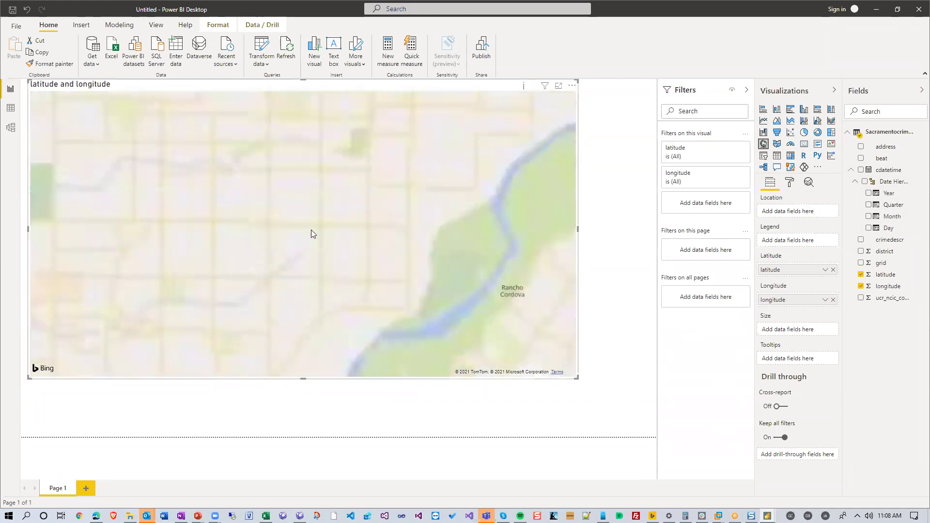
{"action": "scroll", "coordinate": [374, 189], "scroll_direction": "down", "scroll_amount": 1}
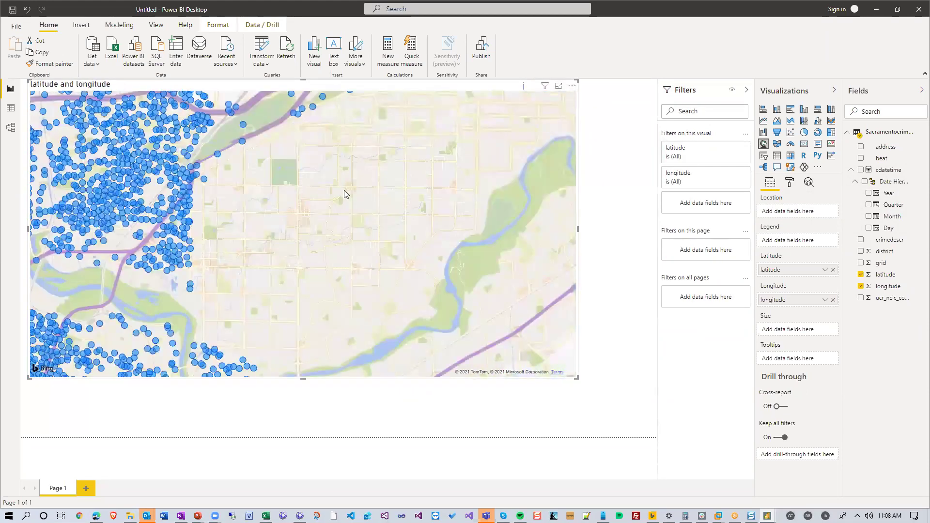
{"action": "scroll", "coordinate": [351, 199], "scroll_direction": "down", "scroll_amount": 2}
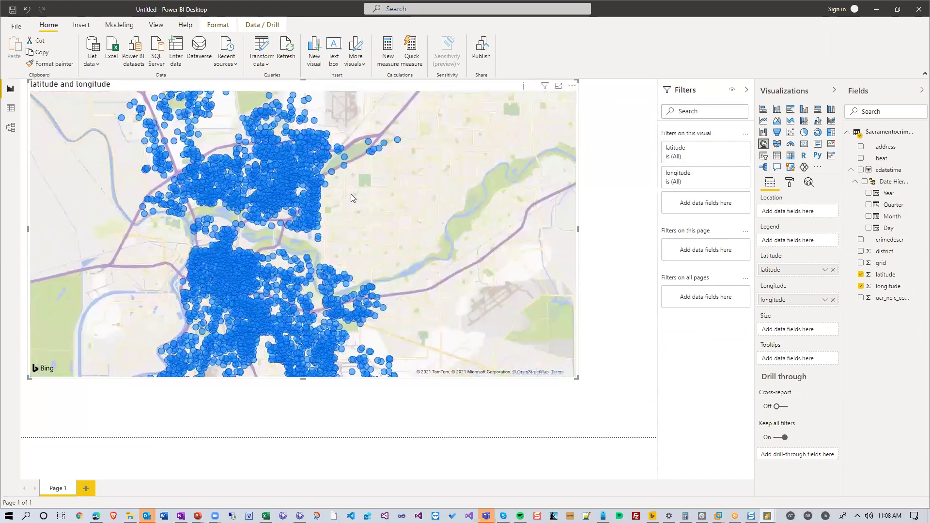
{"action": "scroll", "coordinate": [345, 196], "scroll_direction": "up", "scroll_amount": 2}
{"action": "scroll", "coordinate": [345, 196], "scroll_direction": "up", "scroll_amount": 1}
{"action": "left_click_drag", "start_coordinate": [364, 212], "coordinate": [552, 194]}
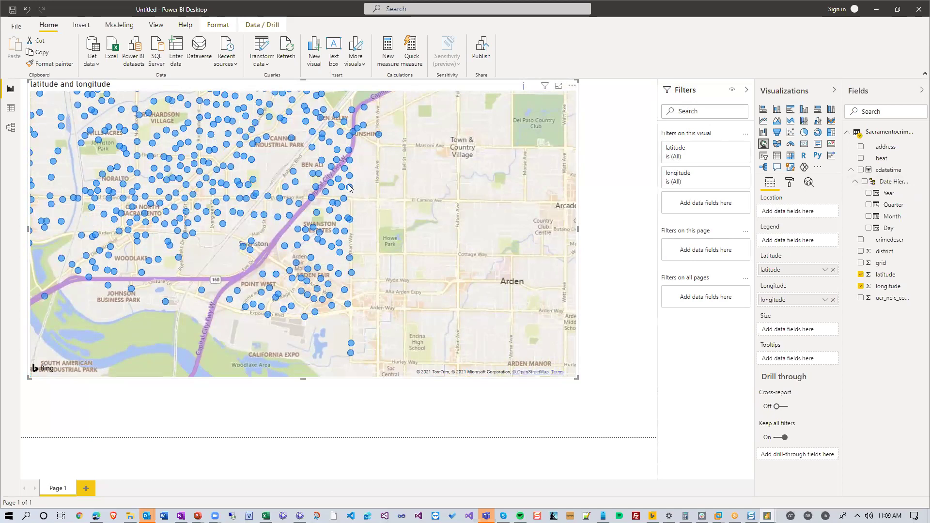
{"action": "mouse_move", "coordinate": [350, 188]}
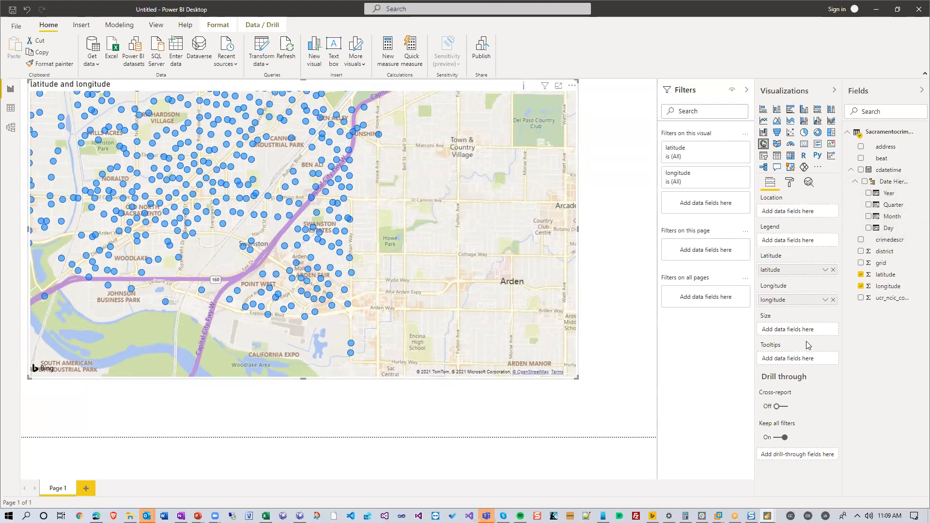
Step: Add crimedescr to the map's tooltips and inspect crime points around Granite Regional Park and New Brighton
{"action": "left_click_drag", "start_coordinate": [889, 241], "coordinate": [797, 358]}
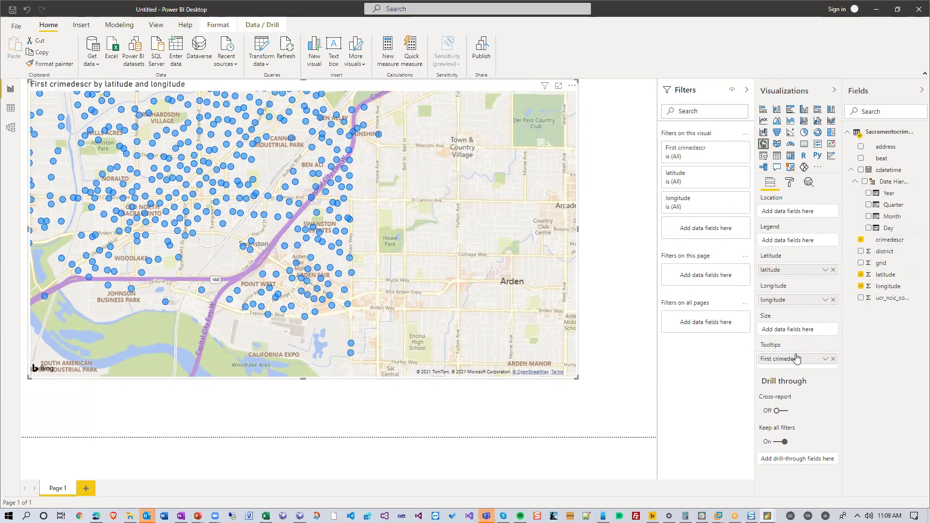
{"action": "scroll", "coordinate": [489, 277], "scroll_direction": "up", "scroll_amount": 3}
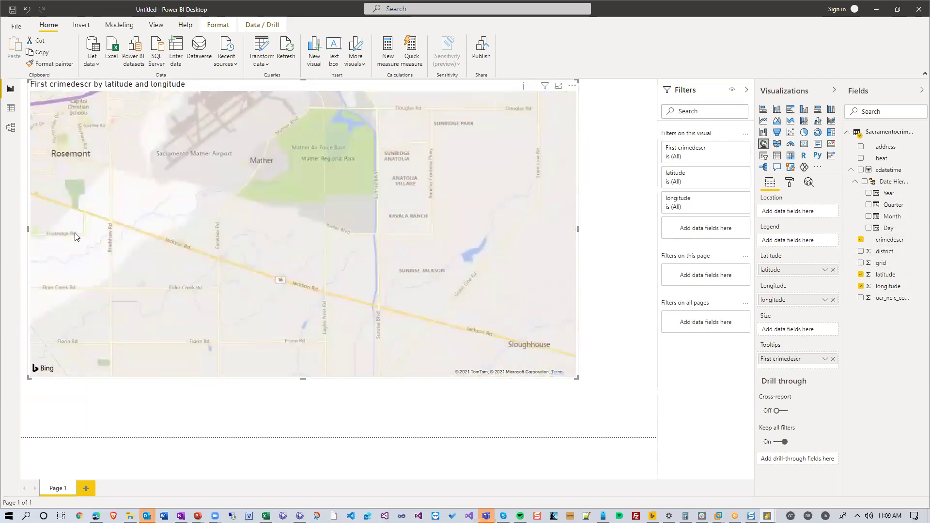
{"action": "left_click_drag", "start_coordinate": [157, 238], "coordinate": [423, 243]}
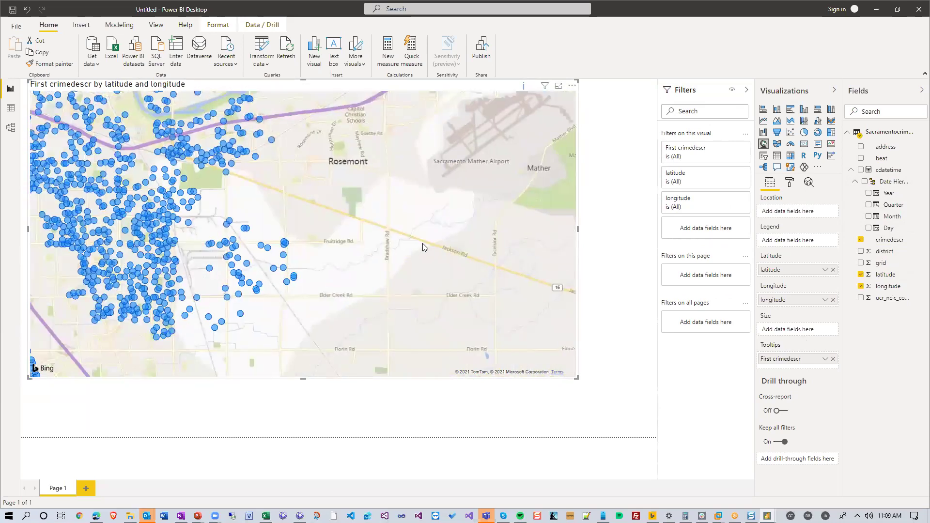
{"action": "mouse_move", "coordinate": [289, 228]}
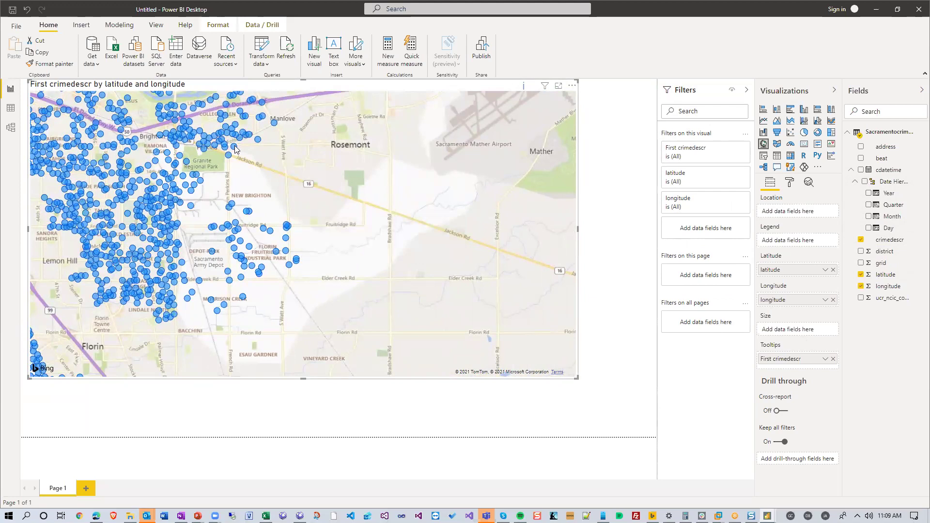
{"action": "mouse_move", "coordinate": [236, 149]}
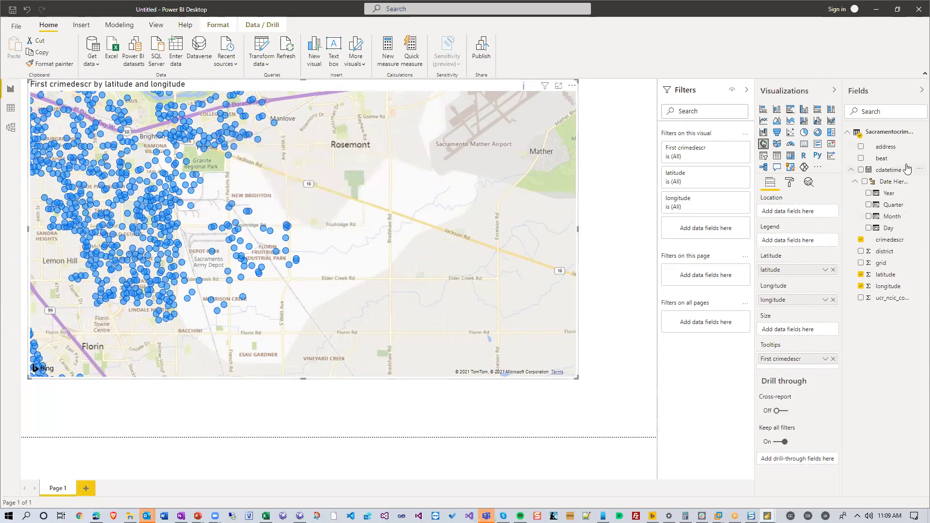
Step: Add the address, beat, district and cdatetime Month fields to the map's tooltips
{"action": "left_click_drag", "start_coordinate": [891, 156], "coordinate": [828, 361]}
{"action": "mouse_move", "coordinate": [882, 158]}
{"action": "left_mouse_down"}
{"action": "mouse_move", "coordinate": [810, 379]}
{"action": "mouse_move", "coordinate": [814, 369]}
{"action": "left_mouse_up"}
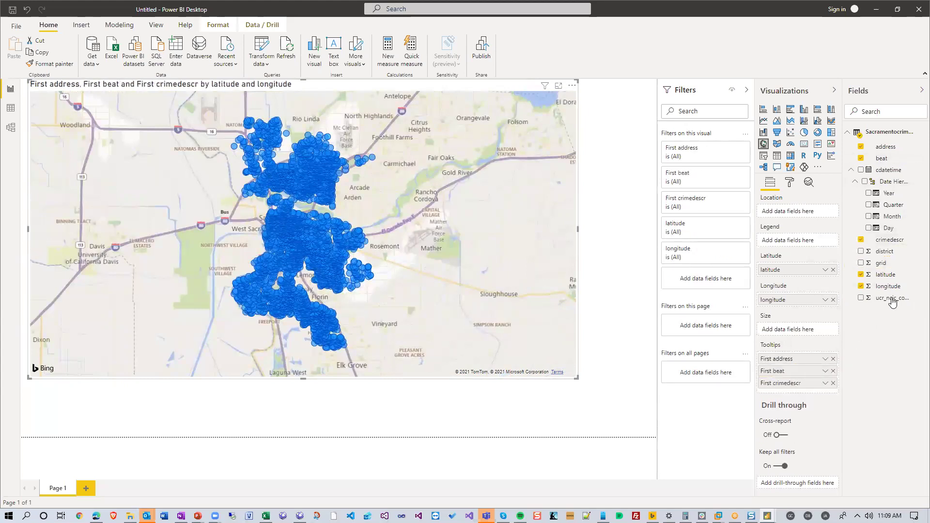
{"action": "left_click_drag", "start_coordinate": [882, 251], "coordinate": [798, 394]}
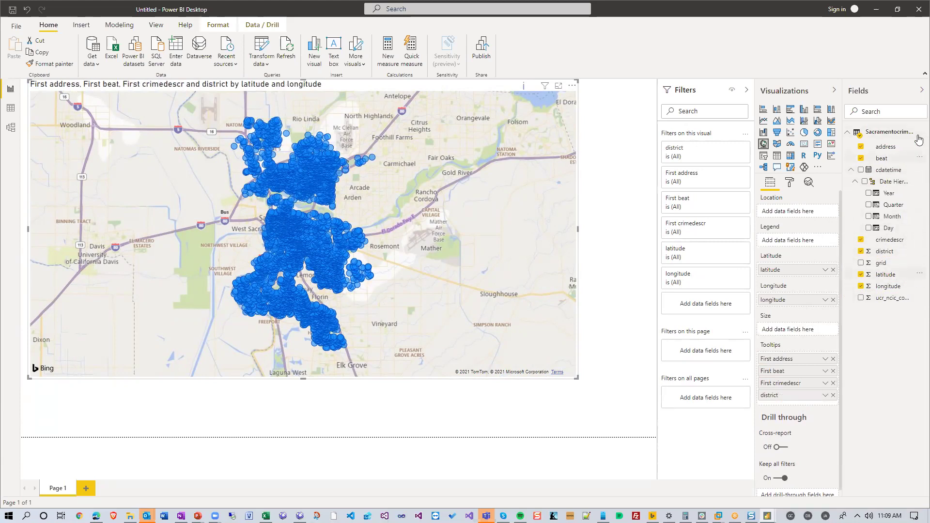
{"action": "left_click_drag", "start_coordinate": [893, 215], "coordinate": [809, 404]}
Step: Inspect the tooltip details of crime points around the Florin Fruitridge Industrial Park
{"action": "scroll", "coordinate": [398, 283], "scroll_direction": "up", "scroll_amount": 2}
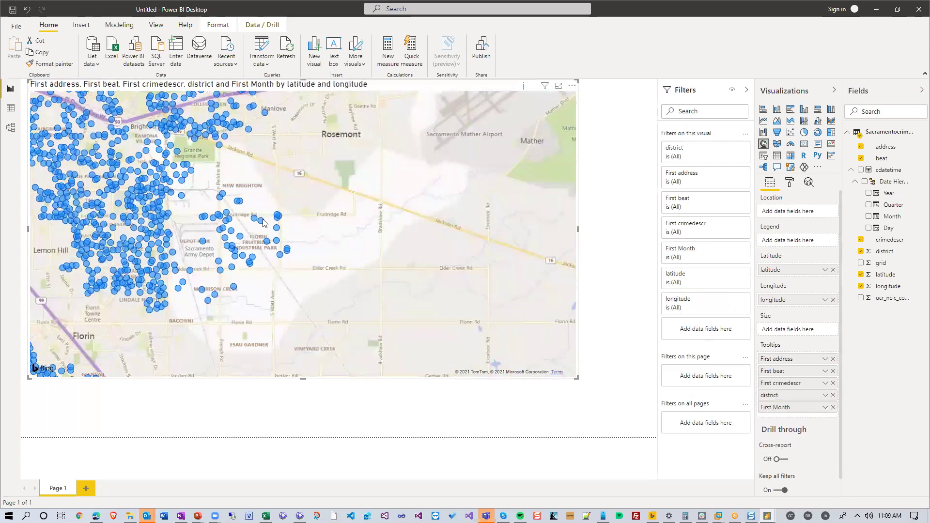
{"action": "mouse_move", "coordinate": [264, 223]}
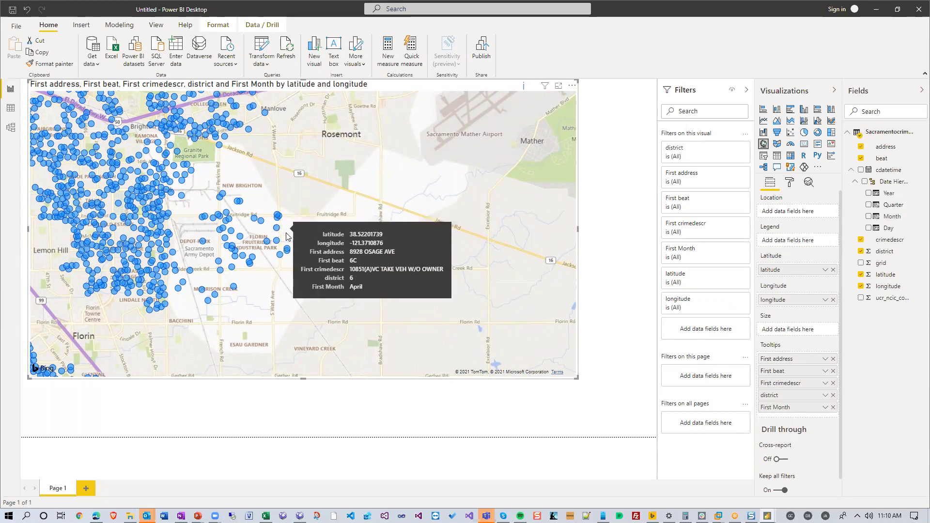
{"action": "scroll", "coordinate": [300, 190], "scroll_direction": "up", "scroll_amount": 2}
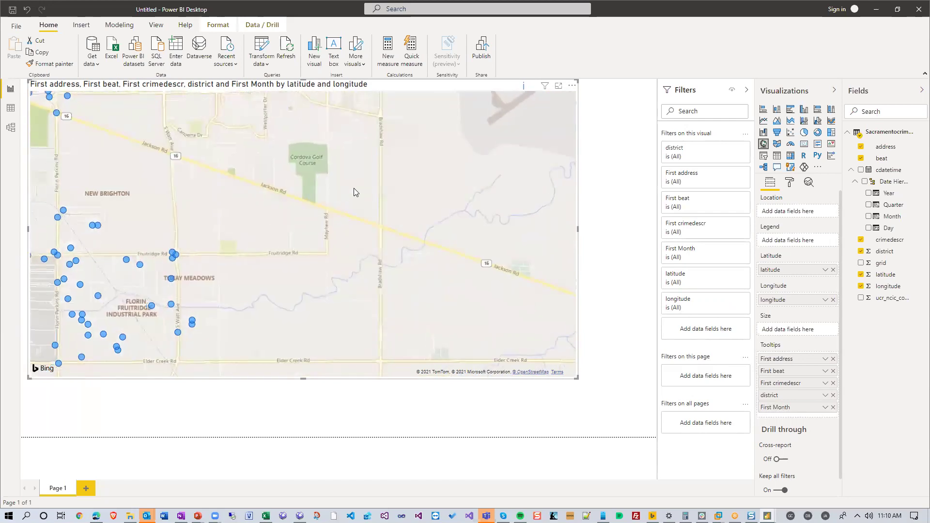
{"action": "scroll", "coordinate": [399, 169], "scroll_direction": "down", "scroll_amount": 2}
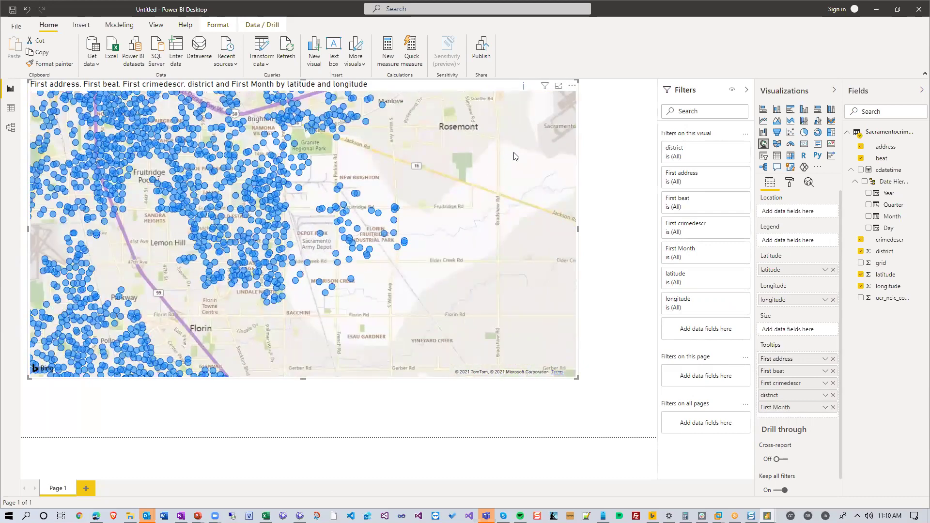
{"action": "scroll", "coordinate": [322, 183], "scroll_direction": "down", "scroll_amount": 2}
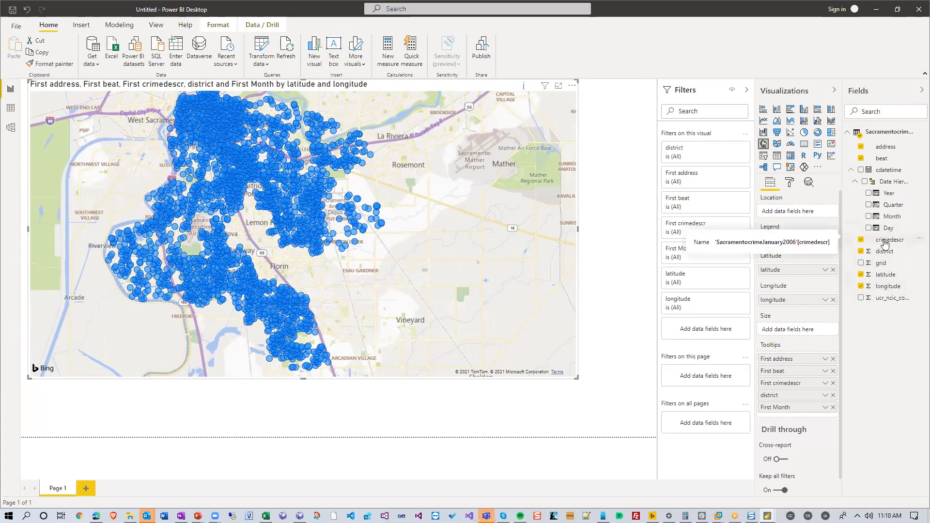
Step: Try crimedescr as the map's legend, examine the coloured points around West Sacramento, and remove the field from the legend
{"action": "left_click_drag", "start_coordinate": [890, 242], "coordinate": [799, 241]}
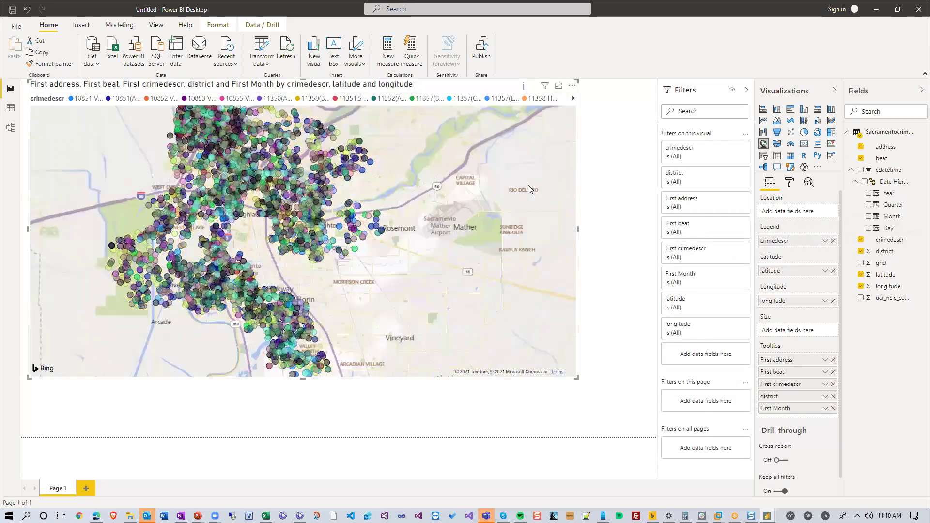
{"action": "scroll", "coordinate": [405, 232], "scroll_direction": "up", "scroll_amount": 5}
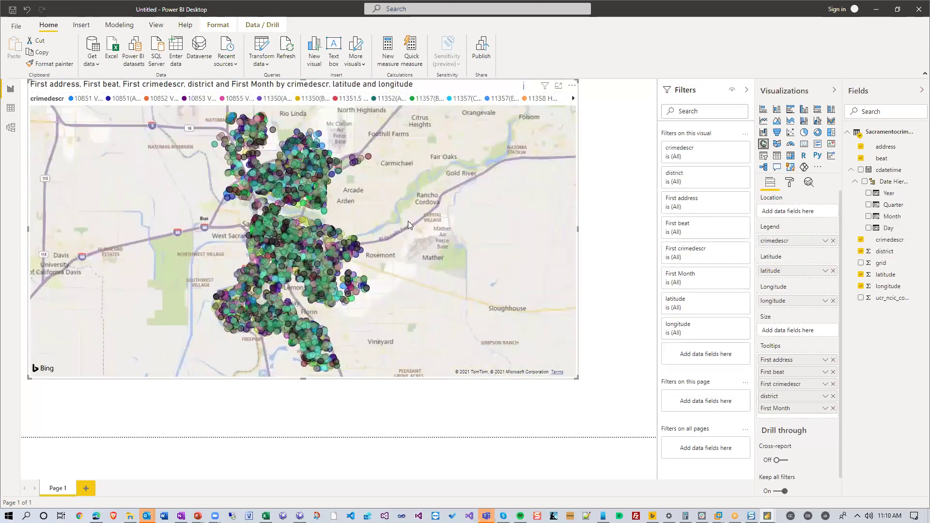
{"action": "scroll", "coordinate": [324, 218], "scroll_direction": "down", "scroll_amount": 5}
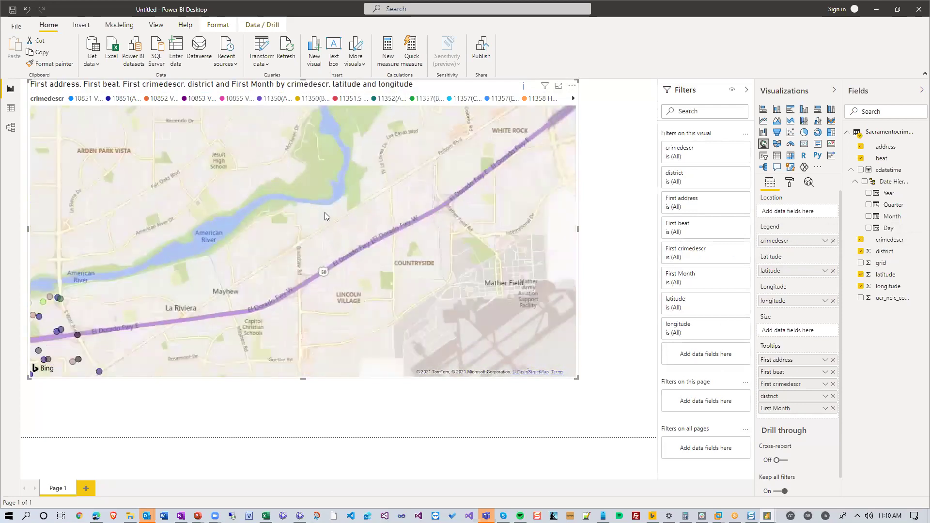
{"action": "left_click_drag", "start_coordinate": [238, 227], "coordinate": [359, 225]}
{"action": "scroll", "coordinate": [358, 225], "scroll_direction": "up", "scroll_amount": 3}
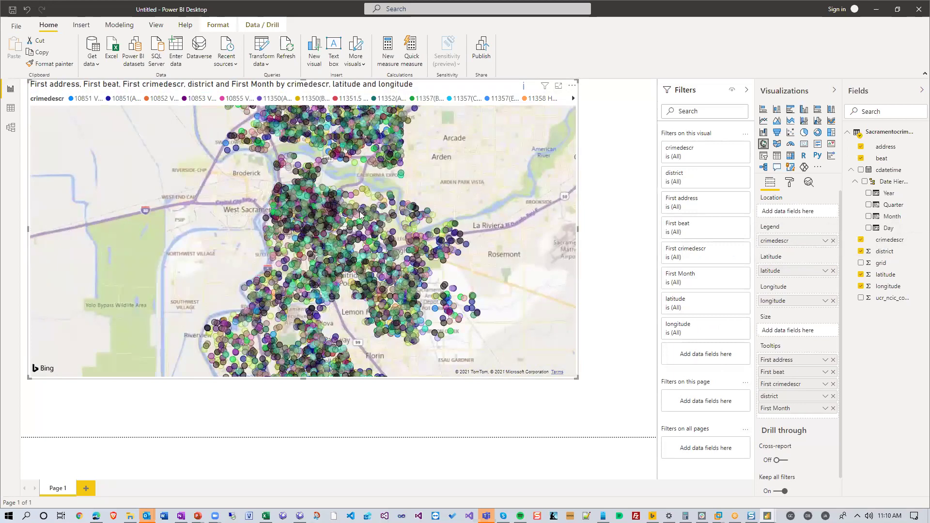
{"action": "mouse_move", "coordinate": [361, 215]}
{"action": "scroll", "coordinate": [331, 201], "scroll_direction": "up", "scroll_amount": 2}
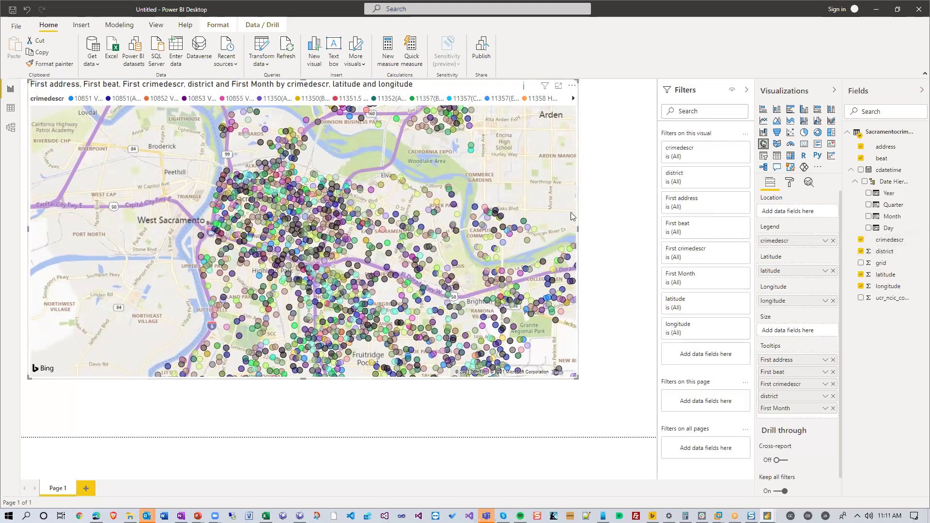
{"action": "scroll", "coordinate": [565, 196], "scroll_direction": "down", "scroll_amount": 5}
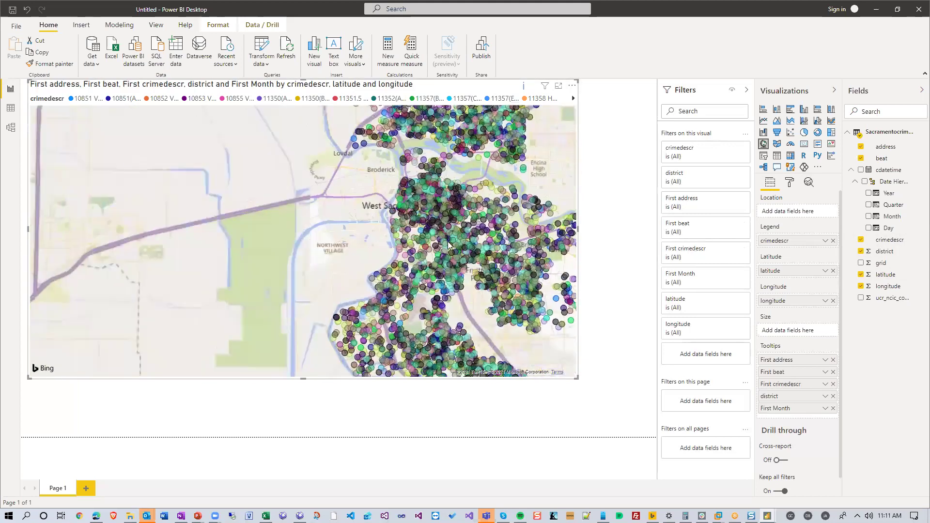
{"action": "left_click_drag", "start_coordinate": [480, 230], "coordinate": [338, 230]}
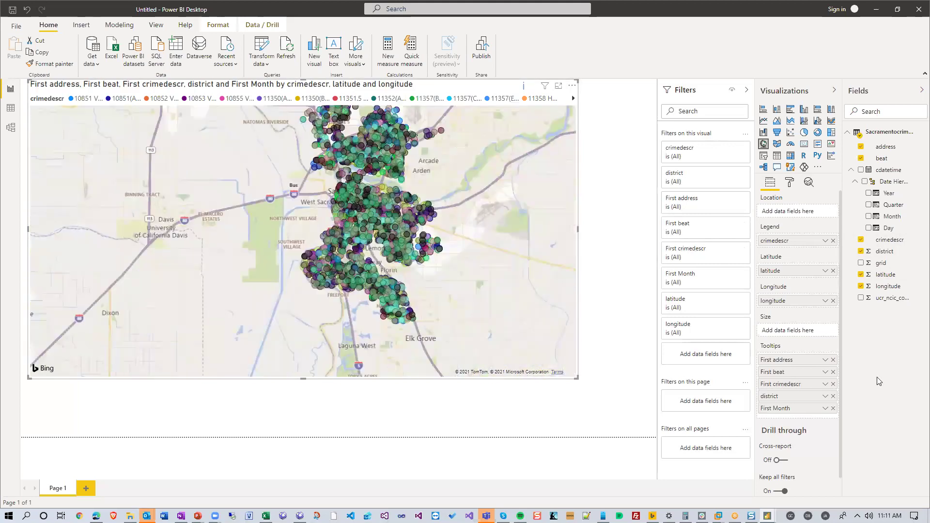
{"action": "left_click", "coordinate": [833, 241]}
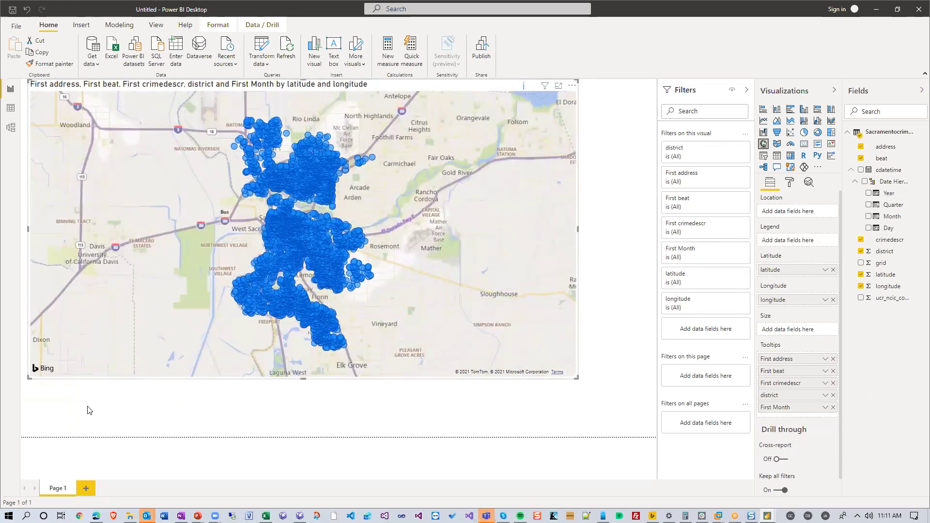
Step: Add a tall, narrow slicer beside the map, populate it with crimedescr, and reselect the map visual
{"action": "left_click", "coordinate": [619, 256]}
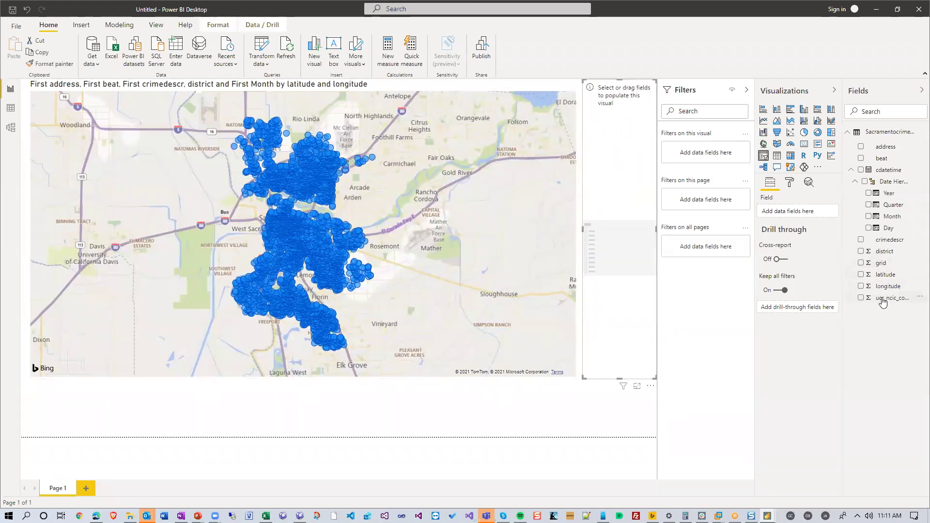
{"action": "left_click_drag", "start_coordinate": [868, 239], "coordinate": [635, 191]}
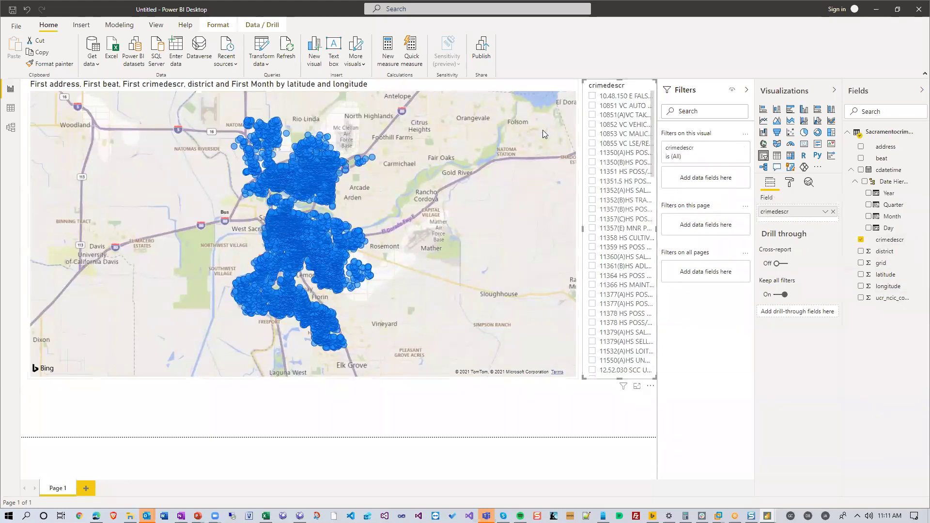
{"action": "left_click", "coordinate": [577, 233]}
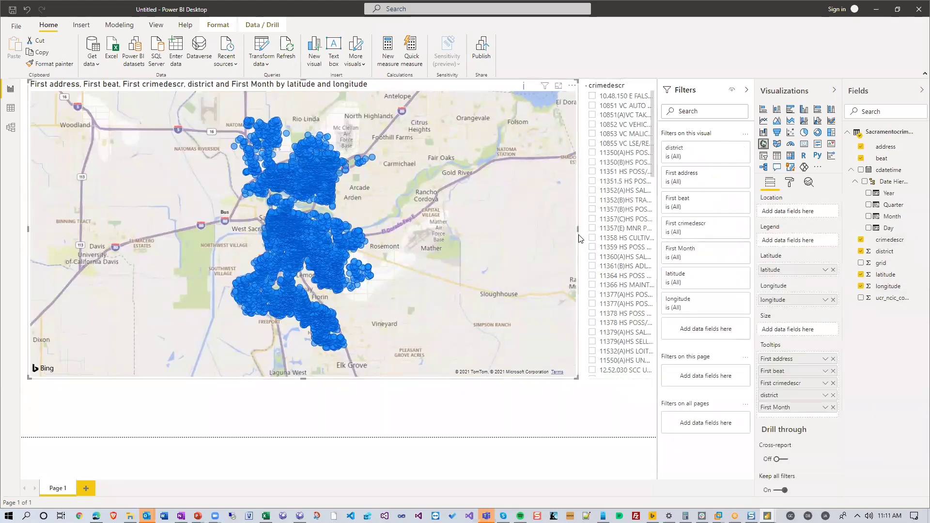
Step: Narrow the map and widen the crimedescr slicer beside it, filtering the report by 11357(B)HS POSS -28.5GR MARIJ
{"action": "left_click_drag", "start_coordinate": [537, 227], "coordinate": [507, 229]}
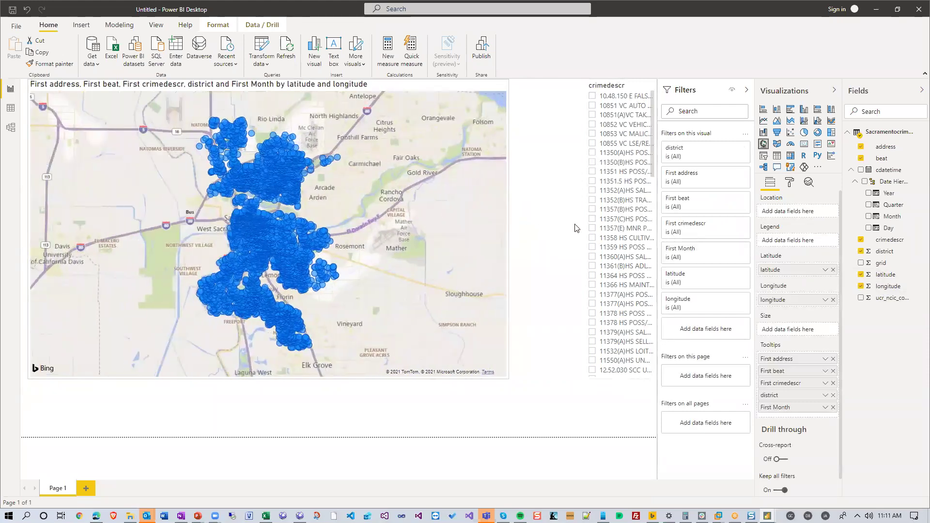
{"action": "left_click", "coordinate": [608, 214]}
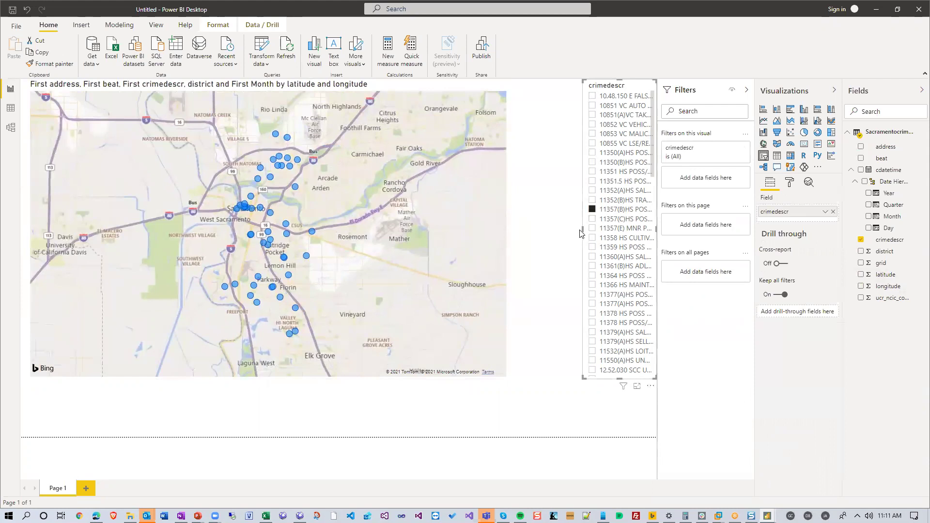
{"action": "left_click_drag", "start_coordinate": [566, 231], "coordinate": [523, 223]}
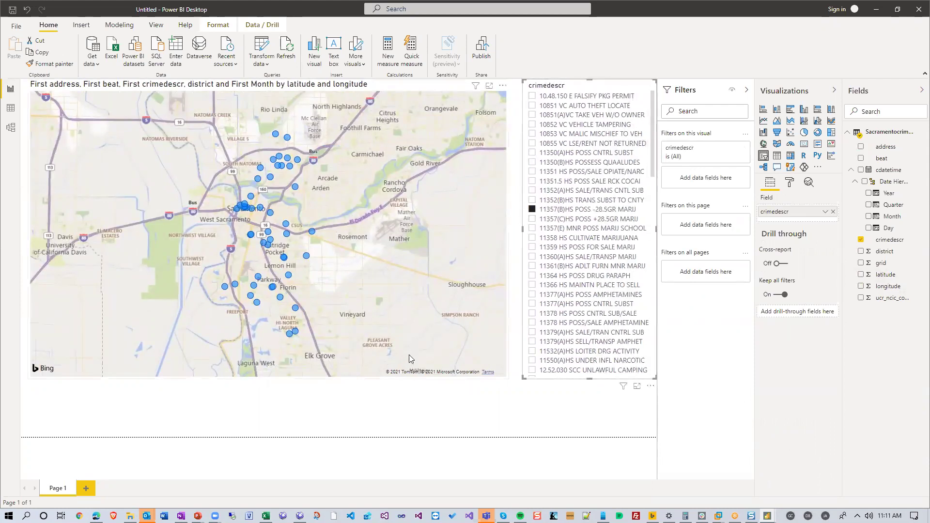
{"action": "left_click", "coordinate": [397, 417]}
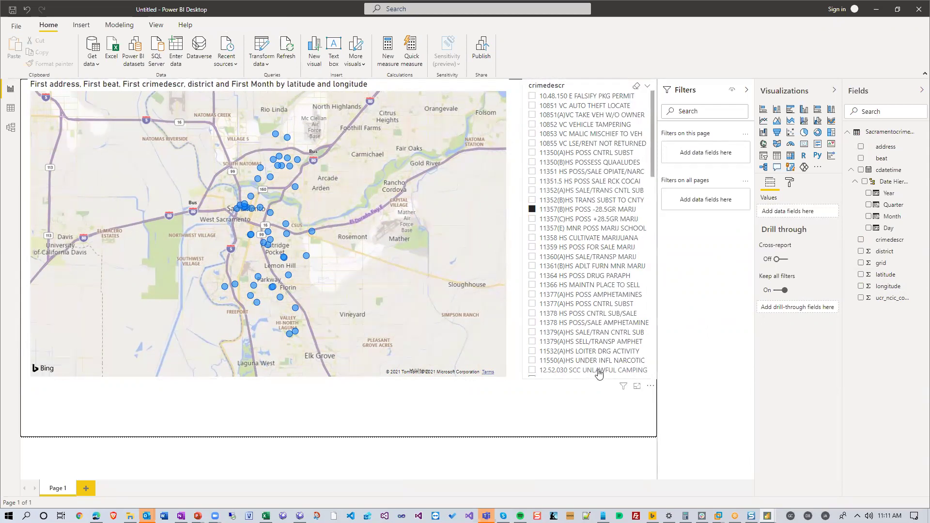
{"action": "left_click", "coordinate": [313, 276]}
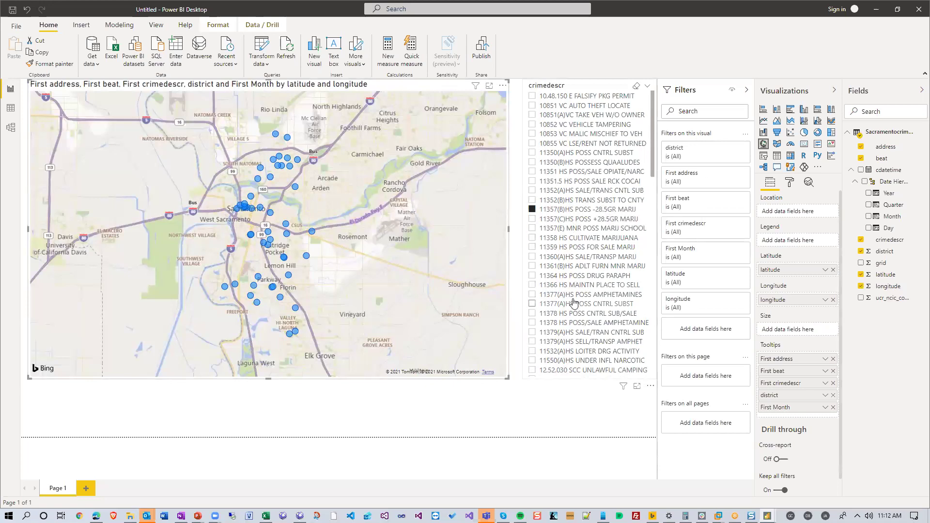
Step: View the map filtered in turn by 11357(C)HS POSS +28.5GR MARIJ, 10.48.150 E FALSIFY PKG PERMIT, 10851 VC AUTO THEFT LOCATE and 10852 VC VEHICLE TAMPERING
{"action": "left_click", "coordinate": [533, 221]}
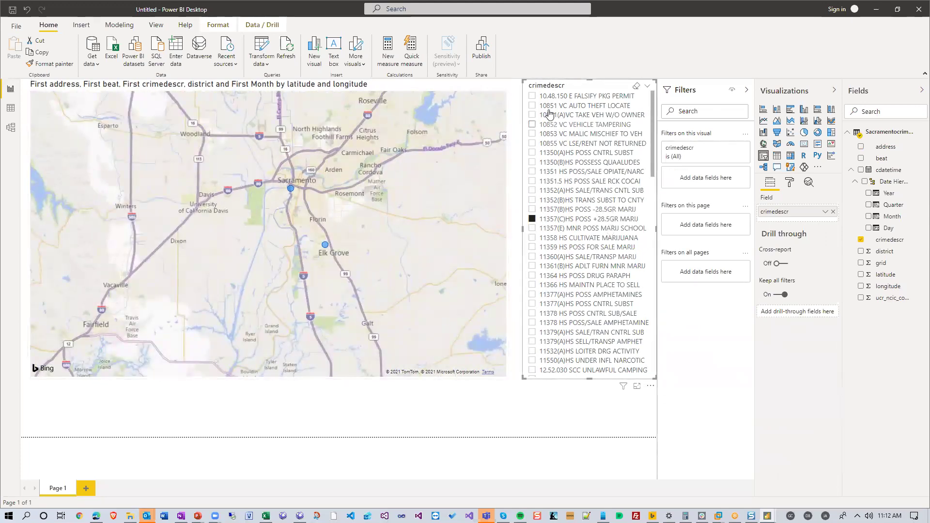
{"action": "left_click", "coordinate": [533, 97]}
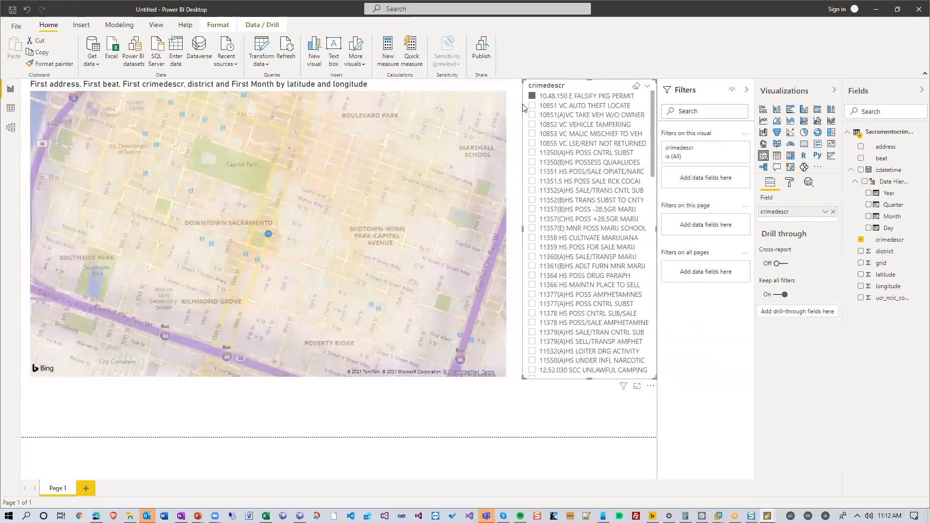
{"action": "left_click", "coordinate": [533, 106]}
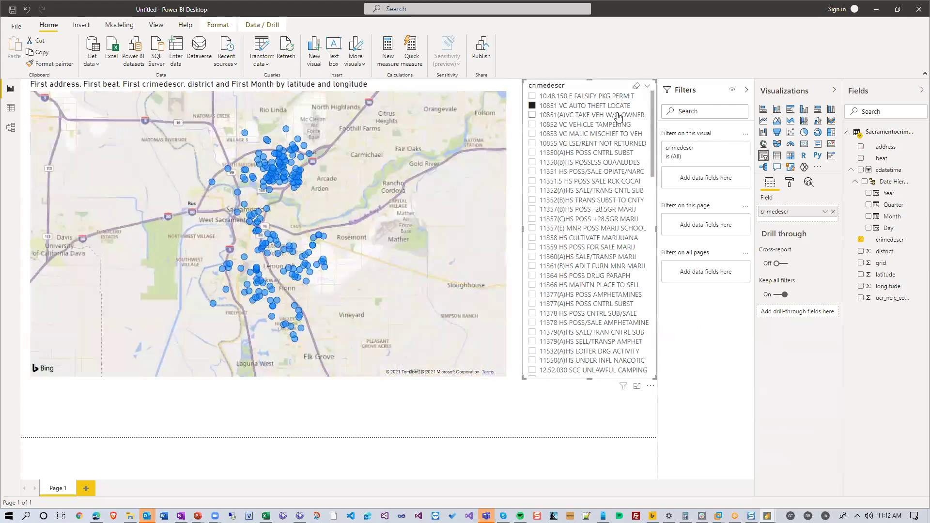
{"action": "left_click", "coordinate": [532, 127]}
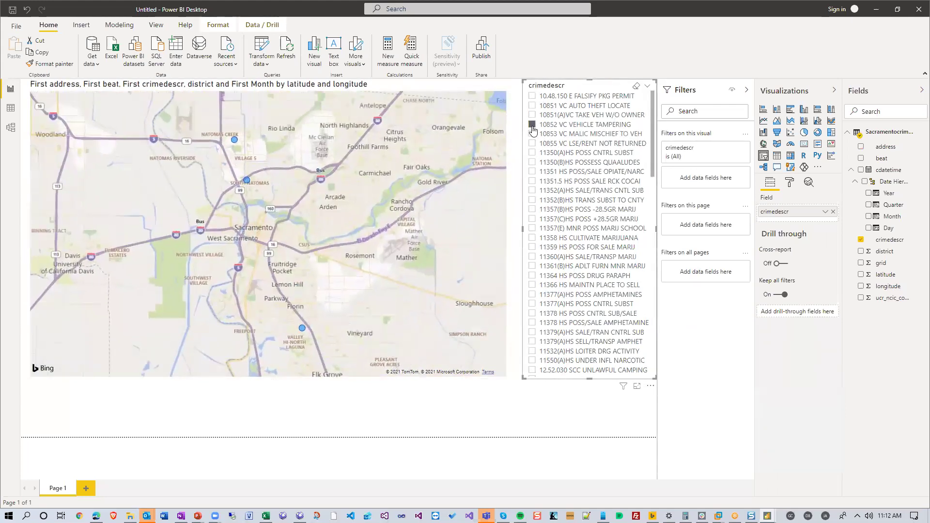
Step: Filter the map by 10853 VC MALIC MISCHIEF TO VEH, 10855 VC LSE/RENT NOT RETURNED, 11350(A)HS POSS CNTRL SUBST and 11350(B)HS POSSESS QUAALUDES together
{"action": "left_click", "coordinate": [533, 134]}
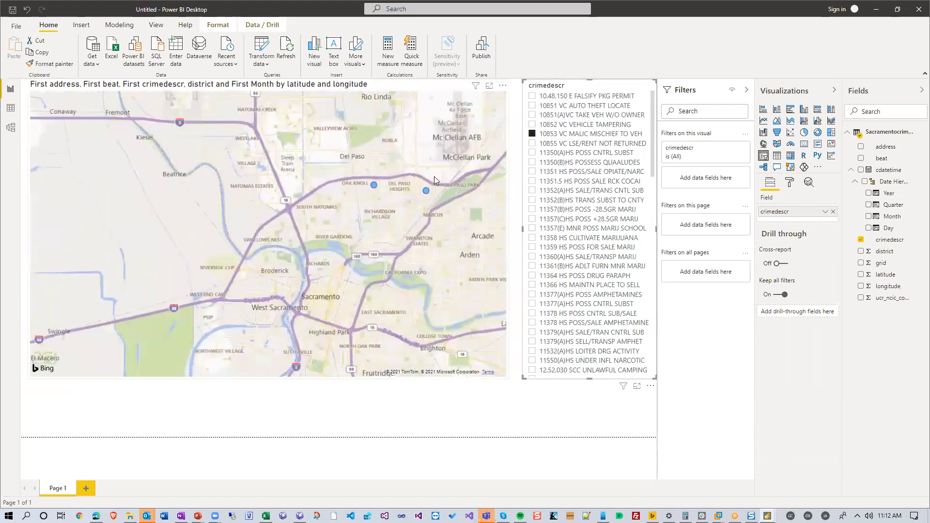
{"action": "scroll", "coordinate": [429, 201], "scroll_direction": "down", "scroll_amount": 2}
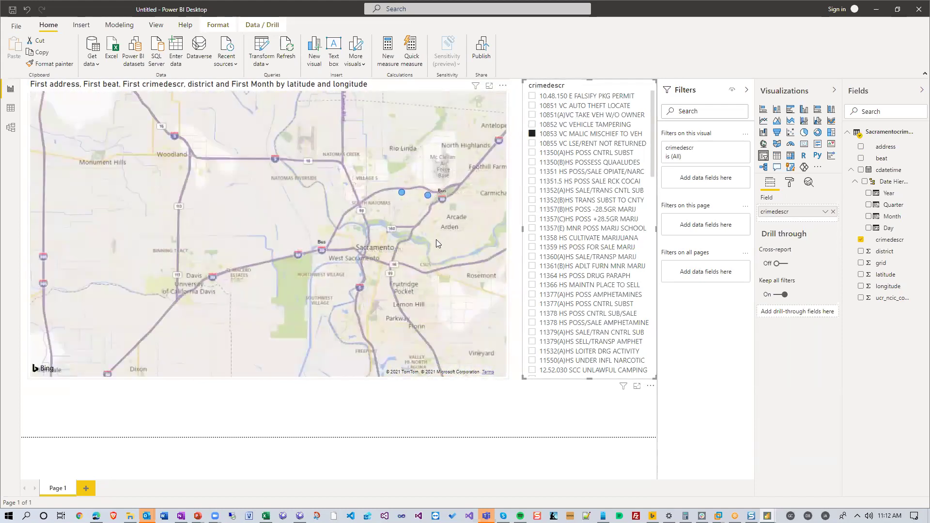
{"action": "scroll", "coordinate": [436, 239], "scroll_direction": "up", "scroll_amount": 3}
{"action": "left_click", "coordinate": [430, 280]}
{"action": "scroll", "coordinate": [433, 261], "scroll_direction": "down", "scroll_amount": 1}
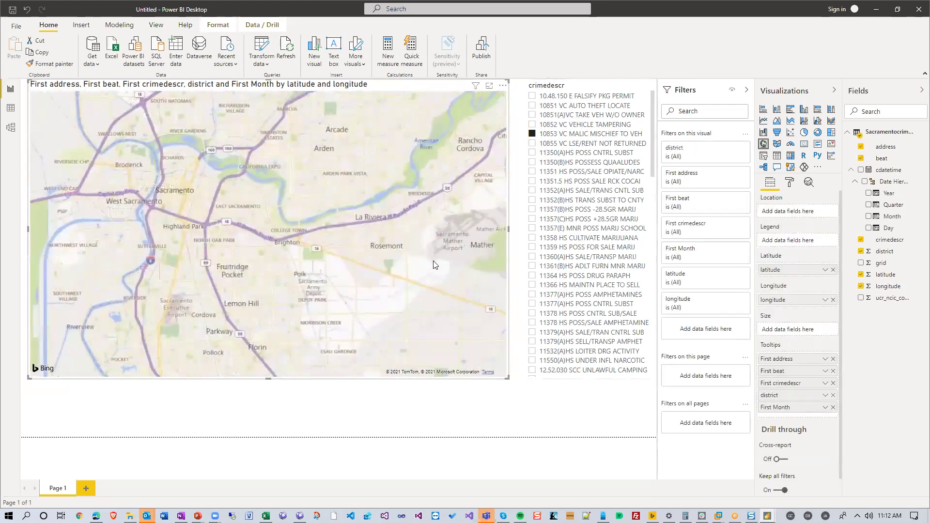
{"action": "left_click", "coordinate": [532, 143]}
{"action": "left_click", "coordinate": [532, 152]}
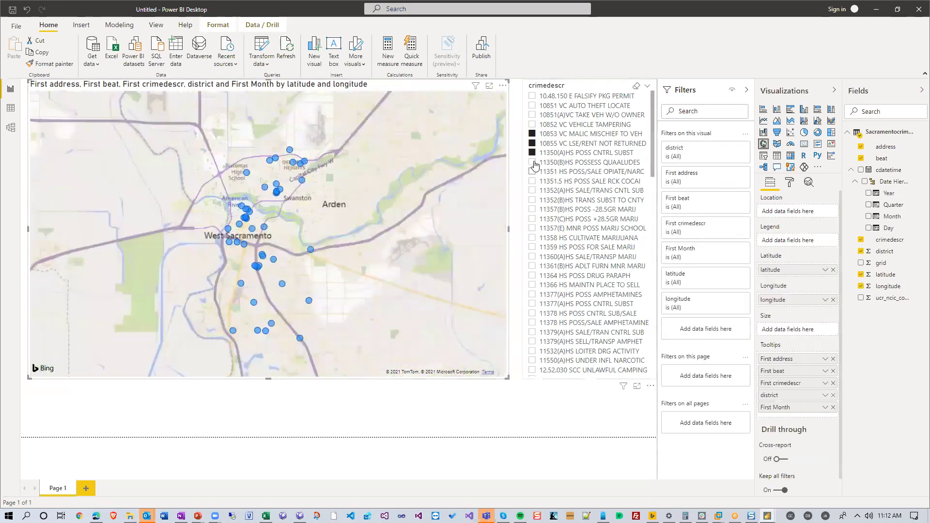
{"action": "left_click", "coordinate": [533, 162]}
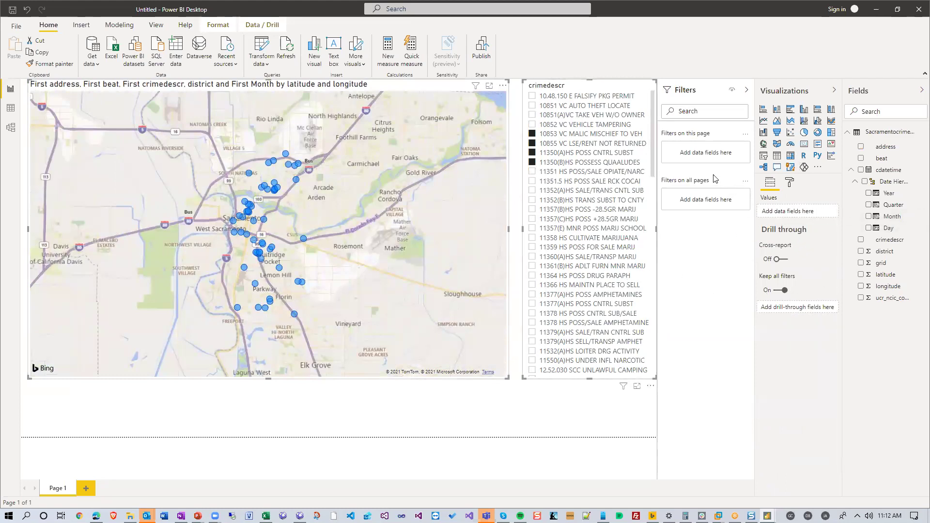
Step: Use crimedescr as the map's legend and check the tooltips of several coloured crime points
{"action": "left_click", "coordinate": [456, 251]}
{"action": "left_click_drag", "start_coordinate": [893, 242], "coordinate": [796, 246]}
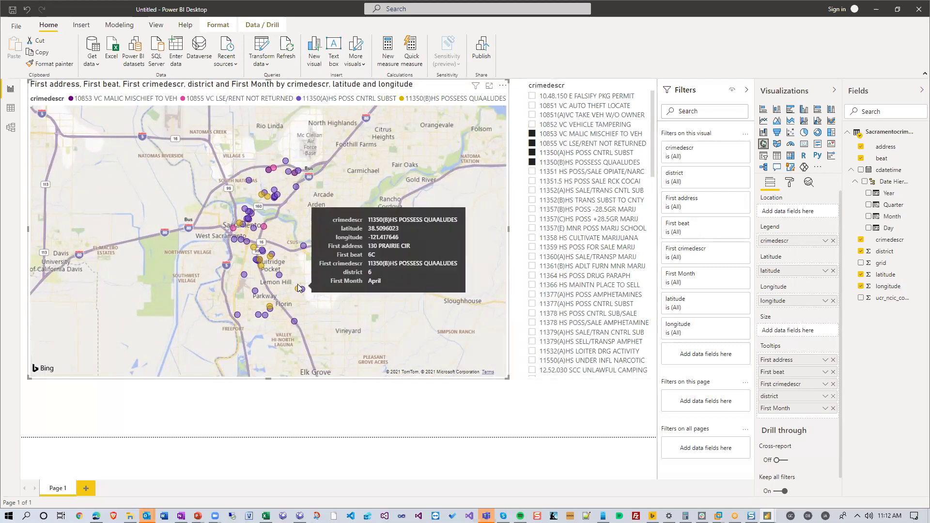
{"action": "mouse_move", "coordinate": [304, 248]}
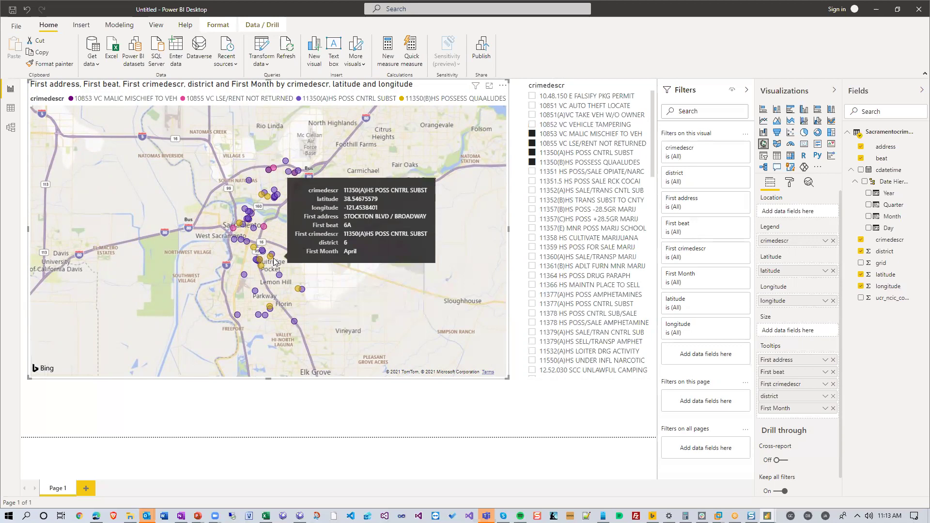
{"action": "mouse_move", "coordinate": [263, 250]}
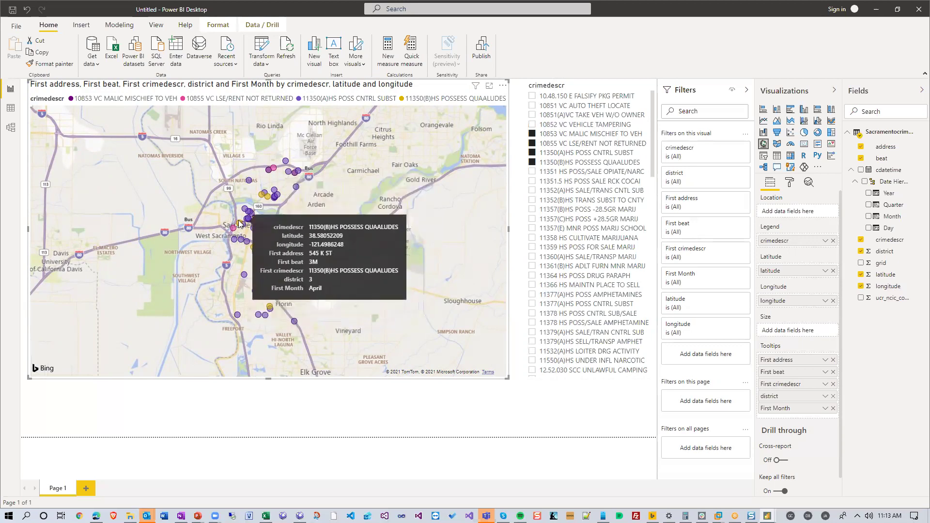
{"action": "mouse_move", "coordinate": [250, 212]}
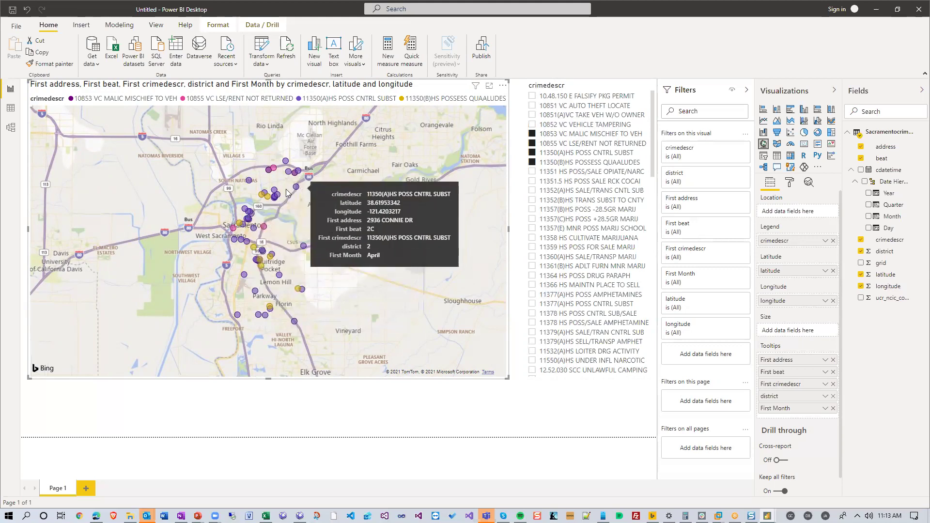
Step: Examine the colour-coded crime points around central Sacramento and East Sacramento at closer range
{"action": "scroll", "coordinate": [334, 219], "scroll_direction": "up", "scroll_amount": 1}
{"action": "scroll", "coordinate": [215, 219], "scroll_direction": "up", "scroll_amount": 1}
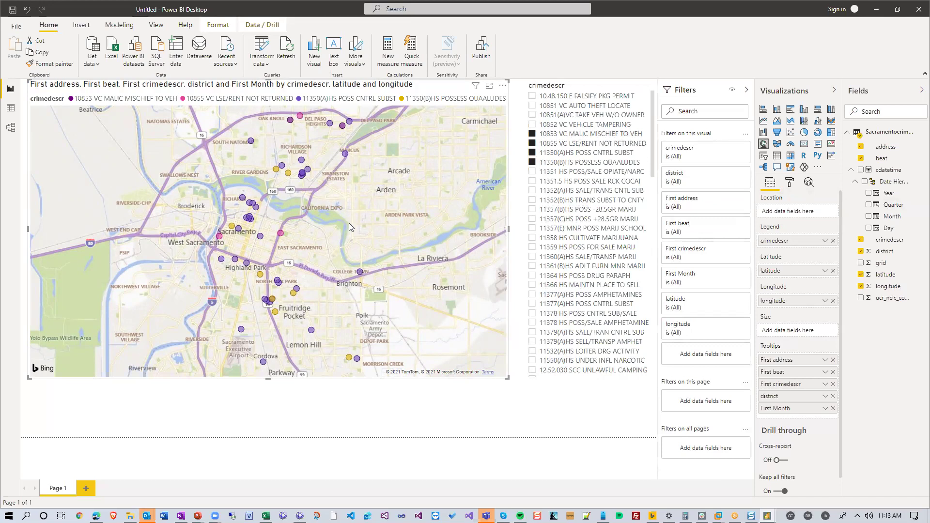
{"action": "scroll", "coordinate": [349, 223], "scroll_direction": "up", "scroll_amount": 1}
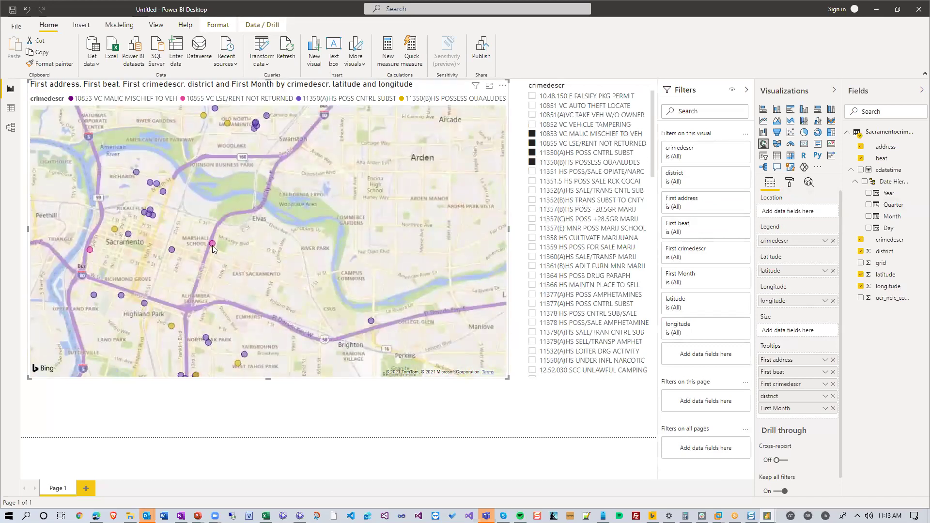
{"action": "mouse_move", "coordinate": [214, 244]}
{"action": "scroll", "coordinate": [348, 211], "scroll_direction": "down", "scroll_amount": 3}
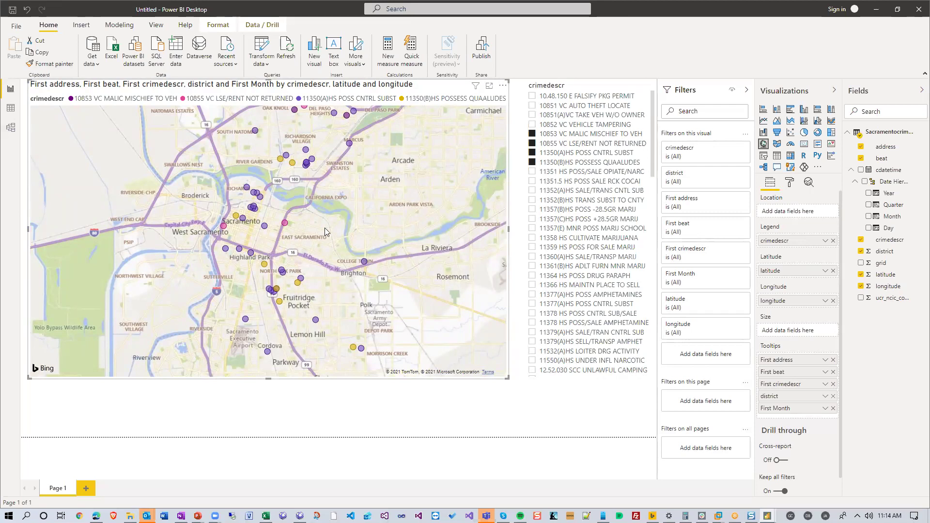
{"action": "scroll", "coordinate": [338, 217], "scroll_direction": "up", "scroll_amount": 1}
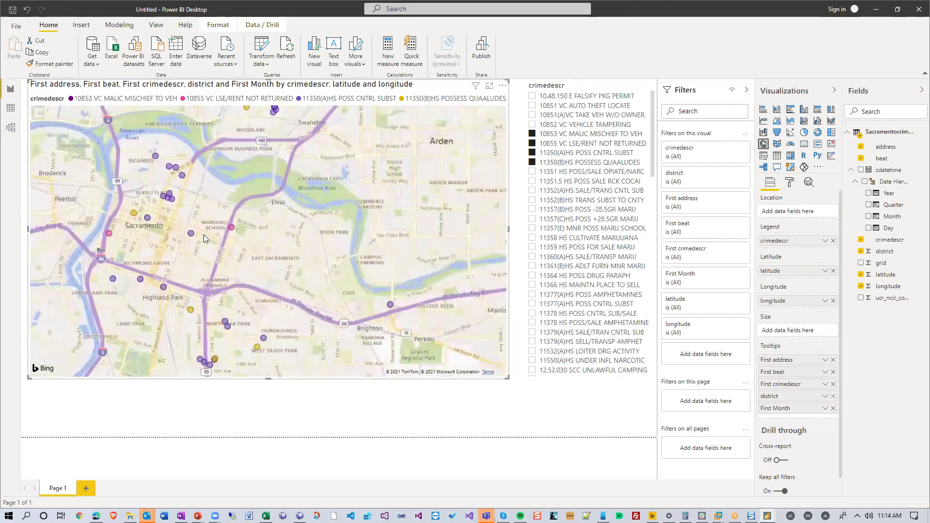
{"action": "left_click_drag", "start_coordinate": [203, 234], "coordinate": [268, 237]}
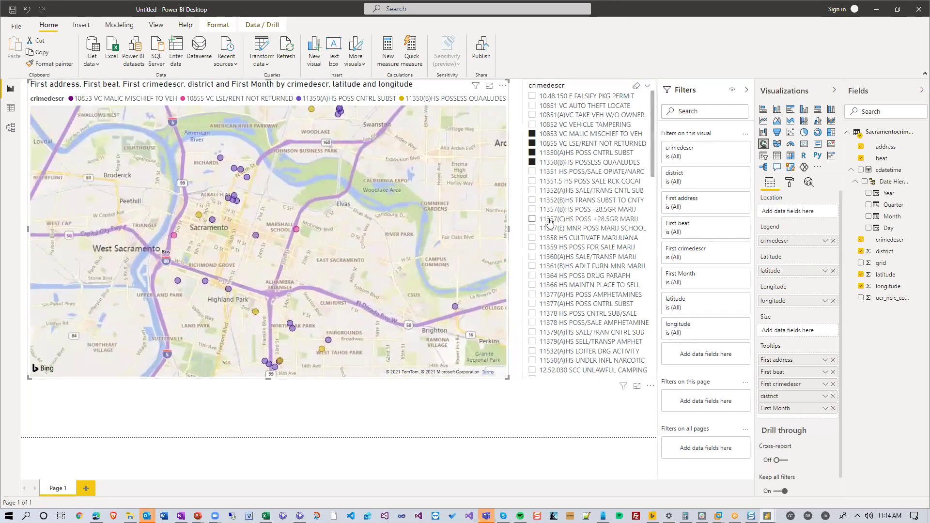
Step: Add 11364 HS POSS DRUG PARAPH to the slicer selection and examine its points across the Sacramento map
{"action": "left_click", "coordinate": [532, 278]}
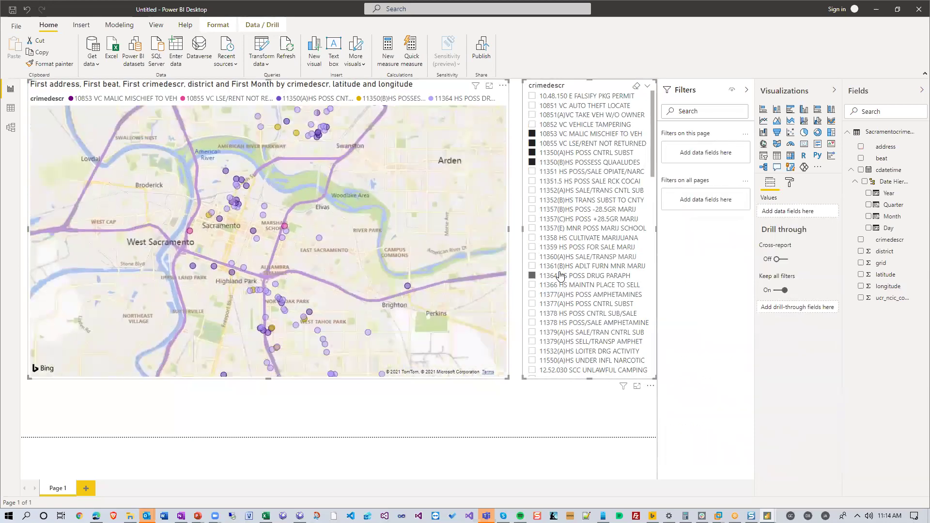
{"action": "scroll", "coordinate": [423, 205], "scroll_direction": "up", "scroll_amount": 3}
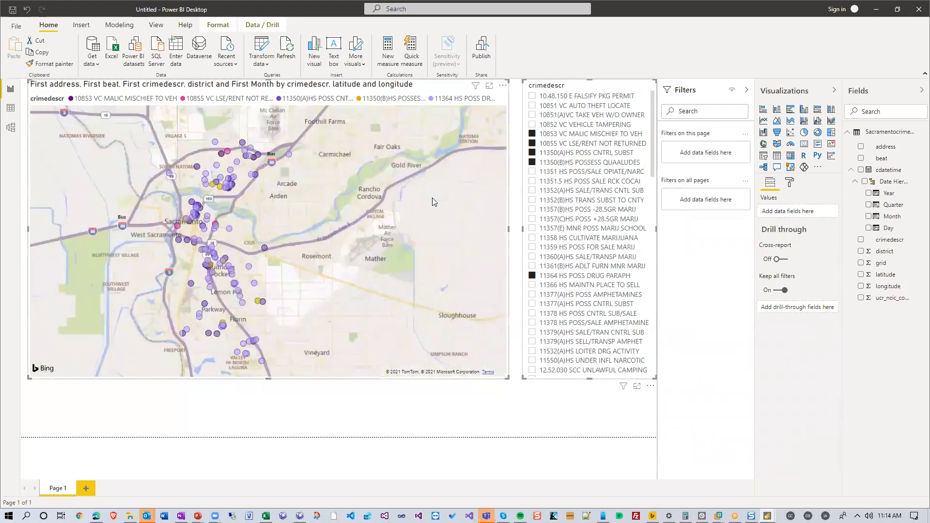
{"action": "left_click_drag", "start_coordinate": [286, 223], "coordinate": [428, 218]}
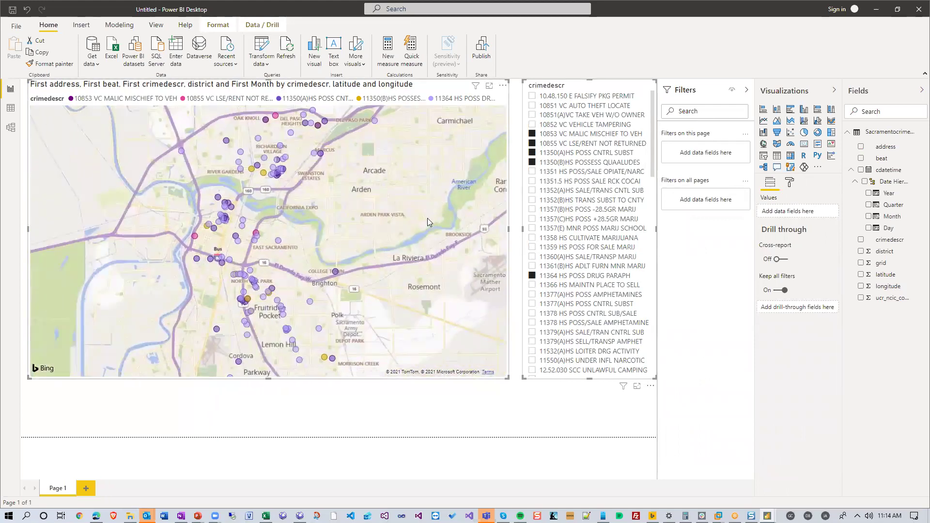
{"action": "left_click", "coordinate": [428, 218]}
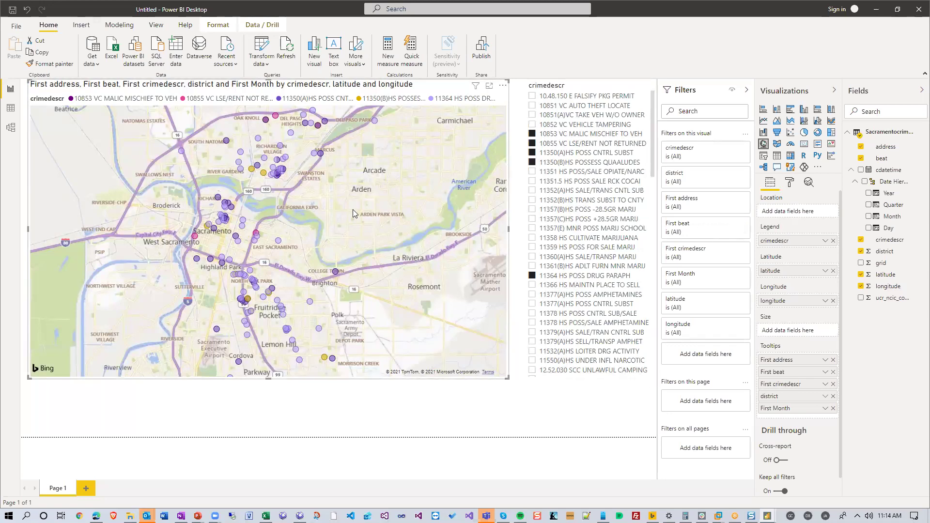
{"action": "scroll", "coordinate": [352, 209], "scroll_direction": "up", "scroll_amount": 2}
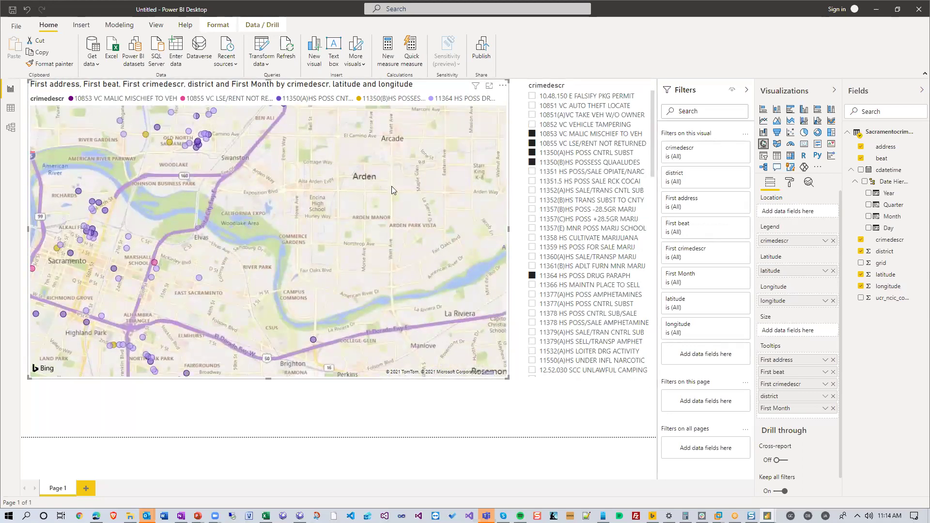
{"action": "scroll", "coordinate": [269, 211], "scroll_direction": "down", "scroll_amount": 2}
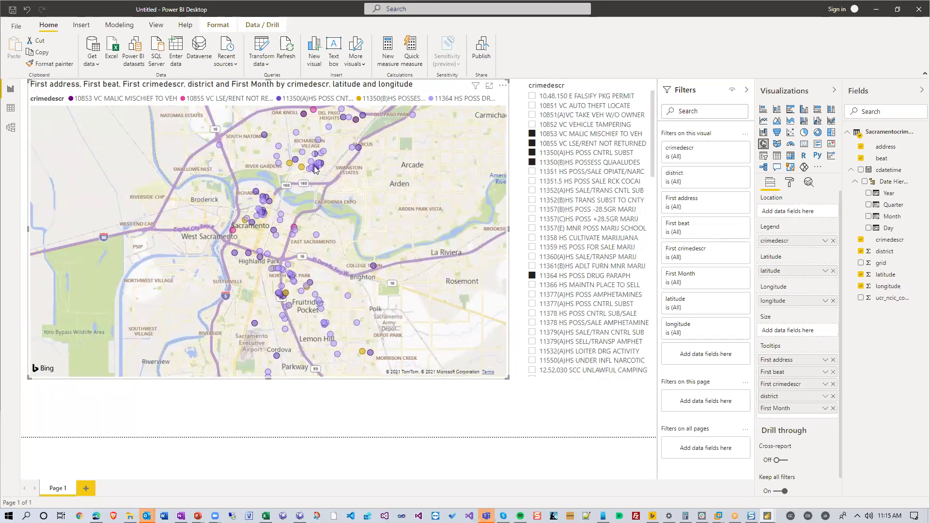
Step: Add a second report page and bring SacramentocrimeJanuary2006.csv in again as a Text/CSV source, opened for transformation in Power Query Editor
{"action": "left_click", "coordinate": [89, 489]}
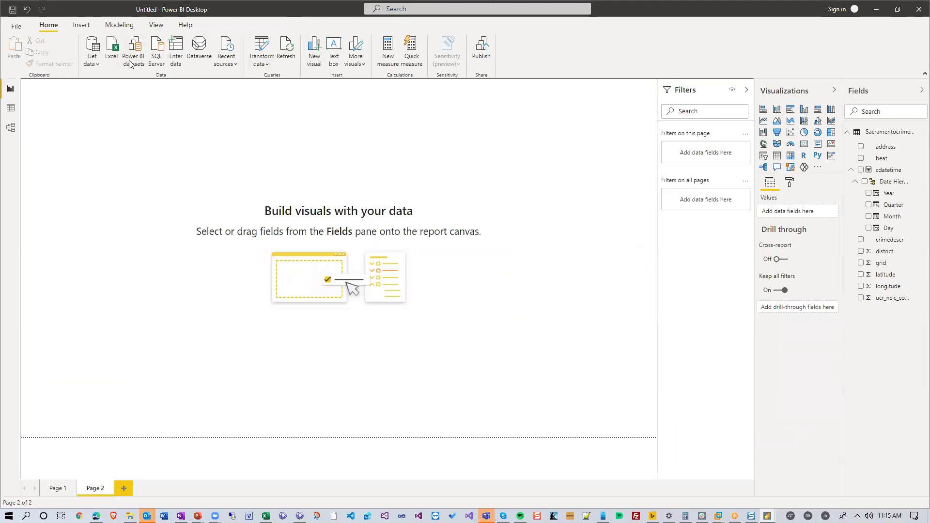
{"action": "left_click", "coordinate": [93, 61]}
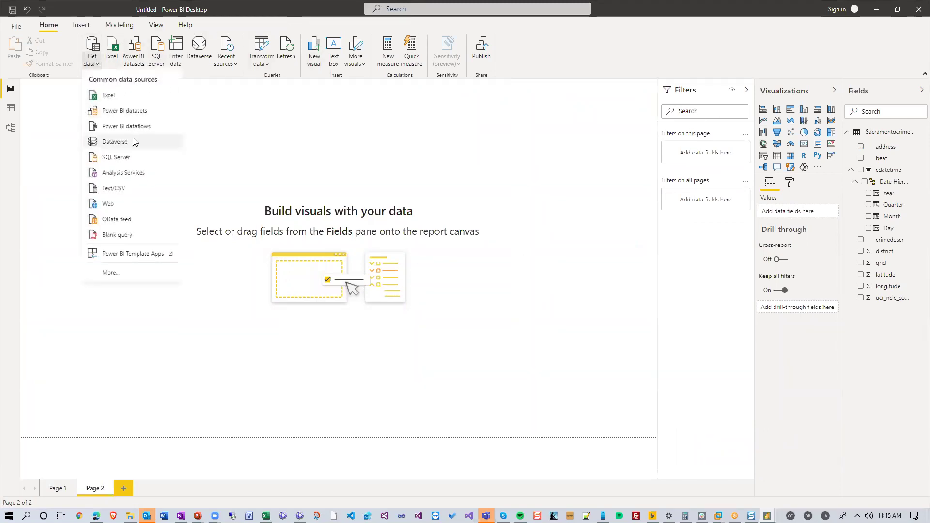
{"action": "left_click", "coordinate": [121, 188]}
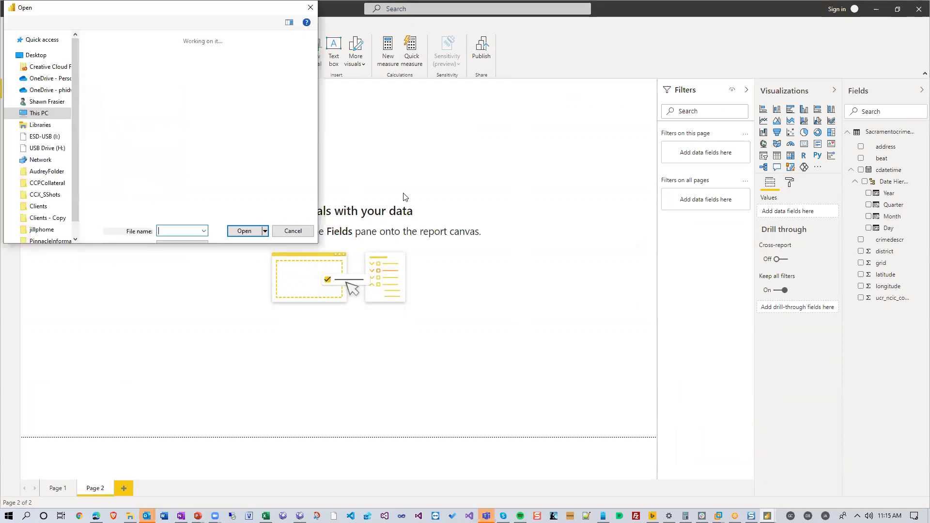
{"action": "double_click", "coordinate": [141, 71]}
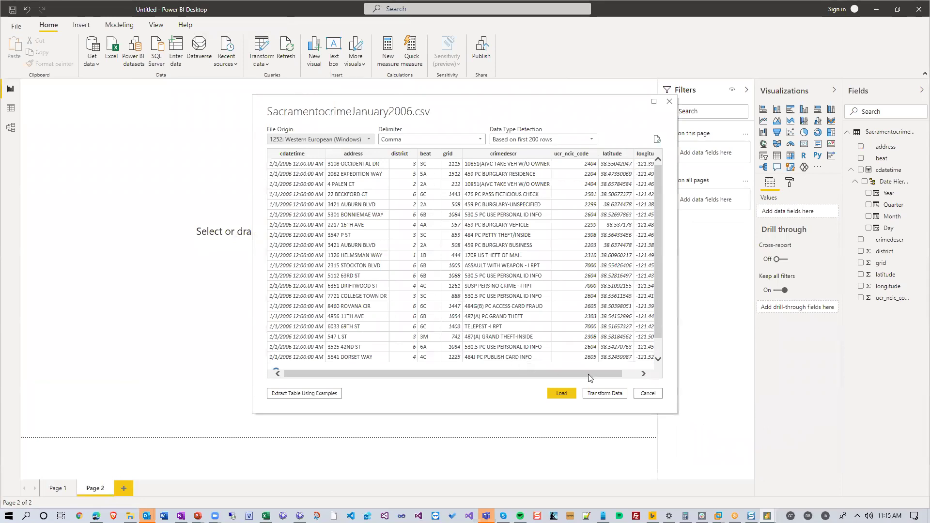
{"action": "left_click", "coordinate": [606, 394]}
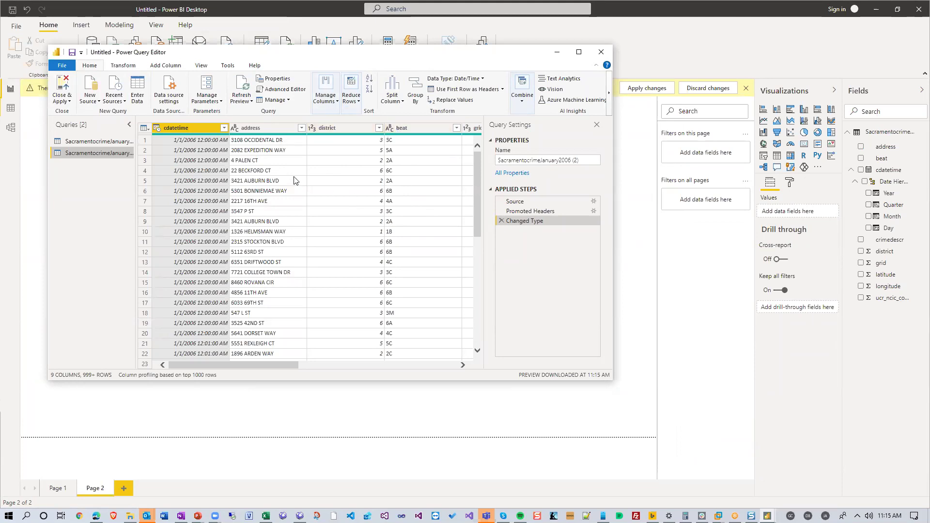
Step: Check the sort and filter options of the cdatetime, address and district columns without changing them
{"action": "left_click", "coordinate": [225, 129]}
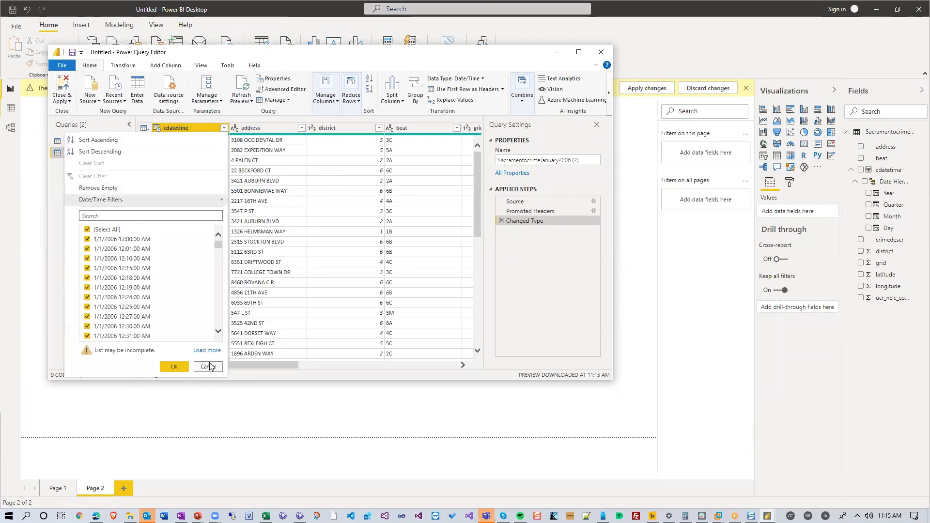
{"action": "left_click", "coordinate": [209, 366]}
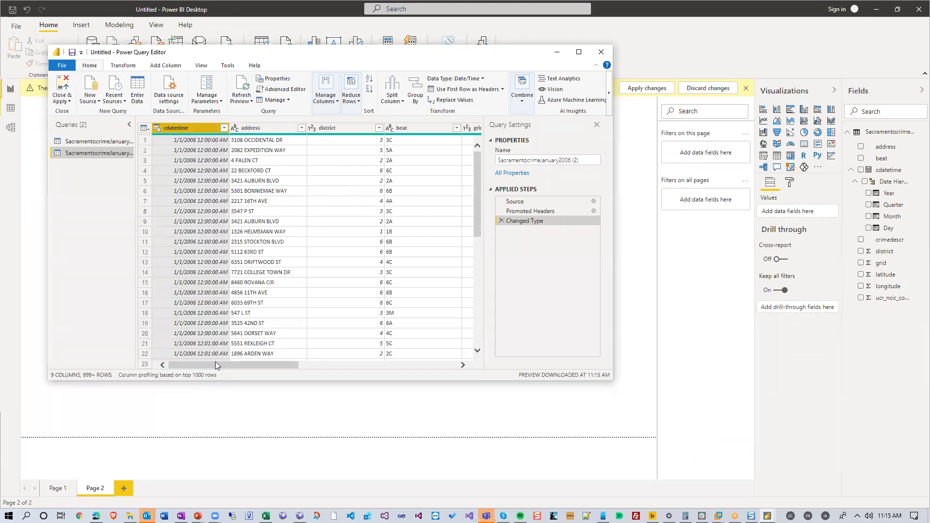
{"action": "left_click", "coordinate": [301, 128]}
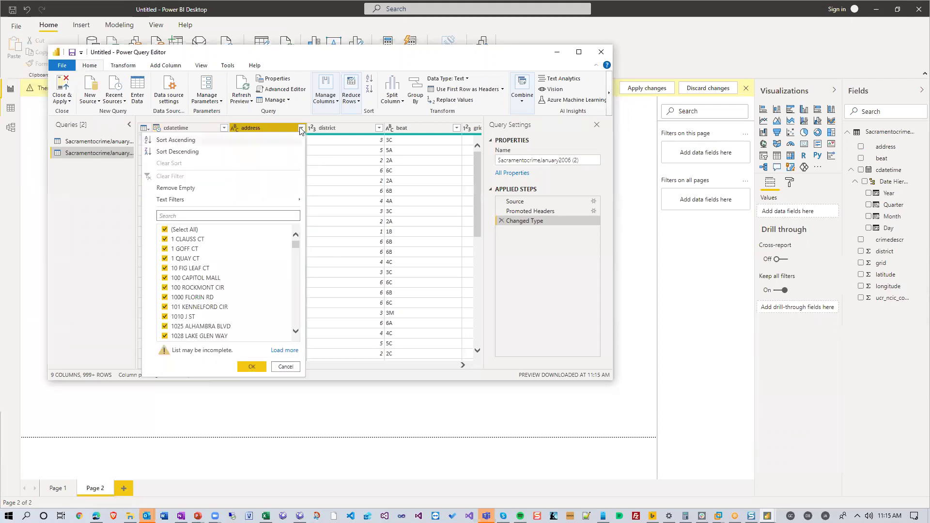
{"action": "left_click", "coordinate": [287, 367]}
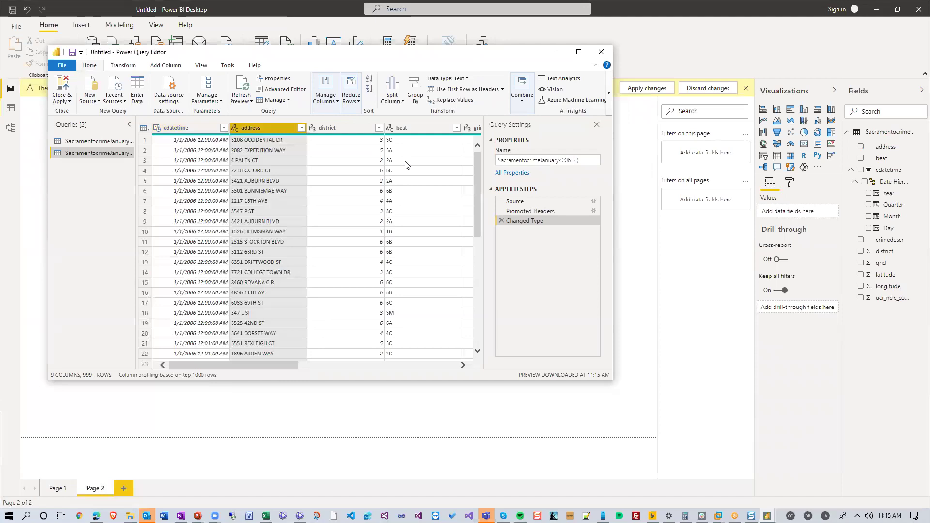
{"action": "left_click", "coordinate": [380, 128]}
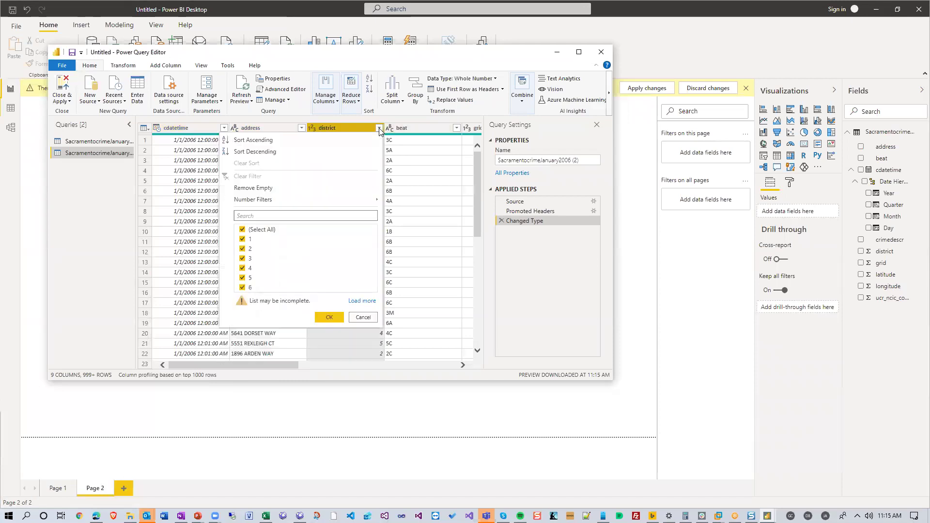
{"action": "left_click", "coordinate": [361, 317]}
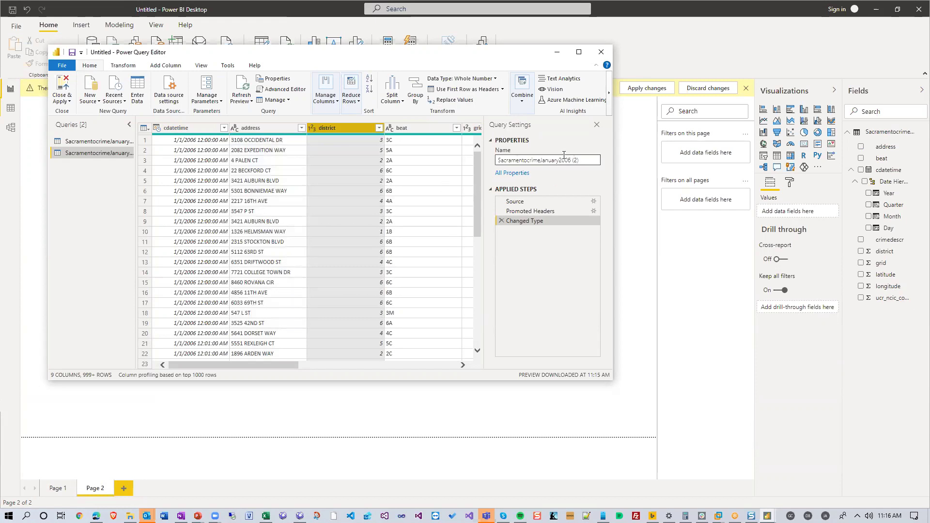
{"action": "left_click", "coordinate": [557, 80]}
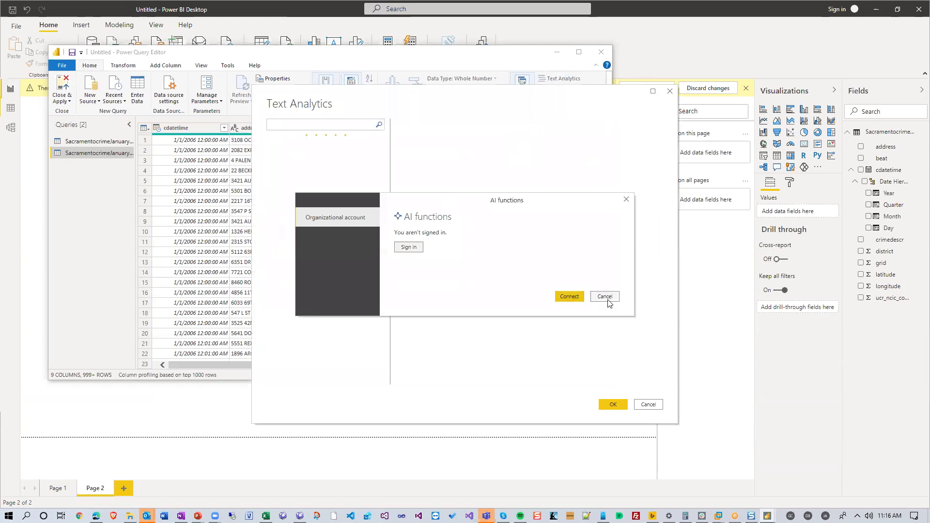
{"action": "left_click", "coordinate": [605, 297]}
{"action": "left_click", "coordinate": [648, 405]}
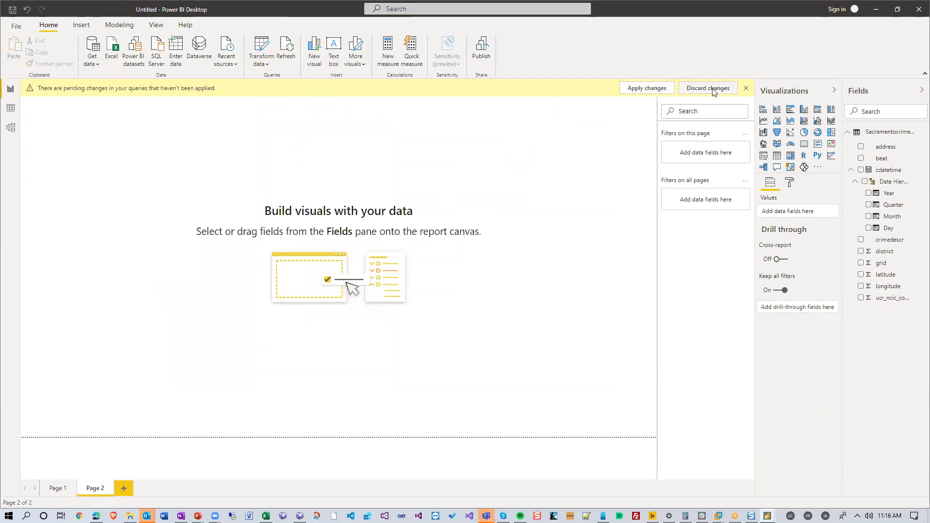
Step: Show the model view and reposition the SacramentocrimeJanuary2006 table on its canvas
{"action": "left_click", "coordinate": [11, 127]}
{"action": "left_click_drag", "start_coordinate": [107, 160], "coordinate": [186, 160]}
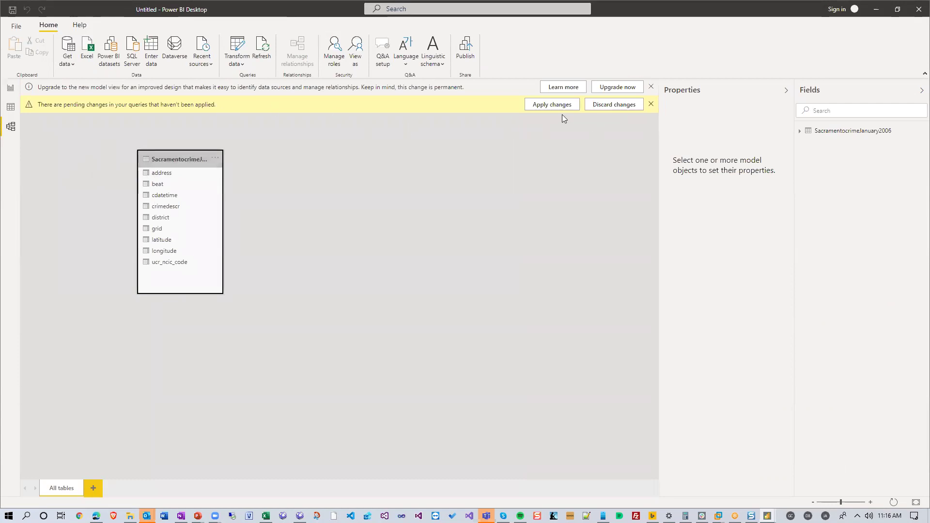
Step: In the data view, add a new measure to the crime table and name it CrimeCount
{"action": "left_click", "coordinate": [10, 107]}
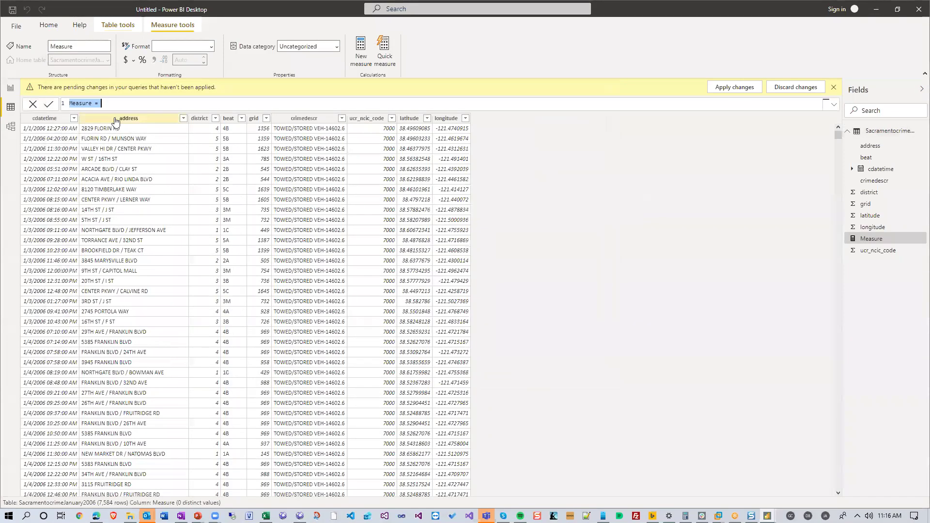
{"action": "left_click", "coordinate": [93, 103]}
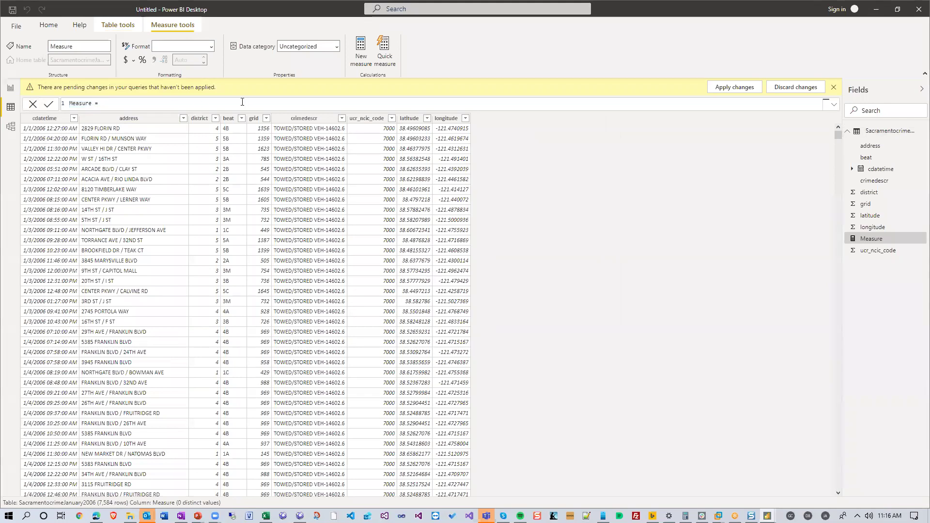
{"action": "key", "text": "BackSpace"}
{"action": "key", "text": "BackSpace"}
{"action": "key", "text": "BackSpace"}
{"action": "type", "text": "CrimeCount"}
Step: Define CrimeCount as COUNTROWS(SacramentocrimeJanuary2006) and commit the measure
{"action": "left_click", "coordinate": [123, 100]}
{"action": "type", "text": "count"}
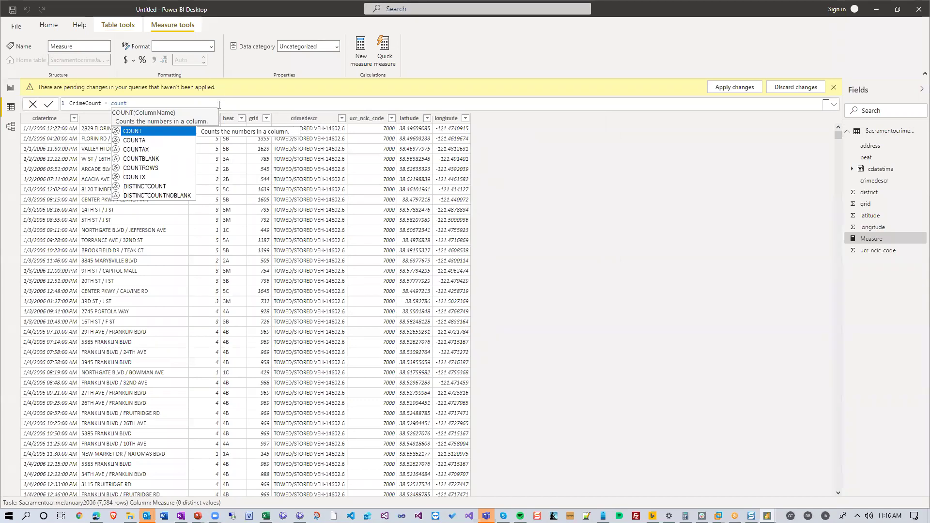
{"action": "left_click", "coordinate": [153, 173]}
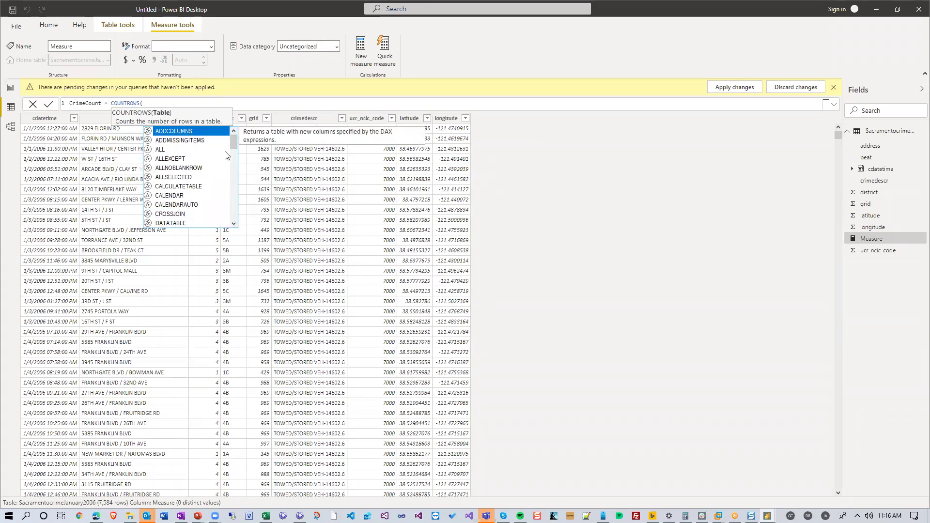
{"action": "type", "text": "S"}
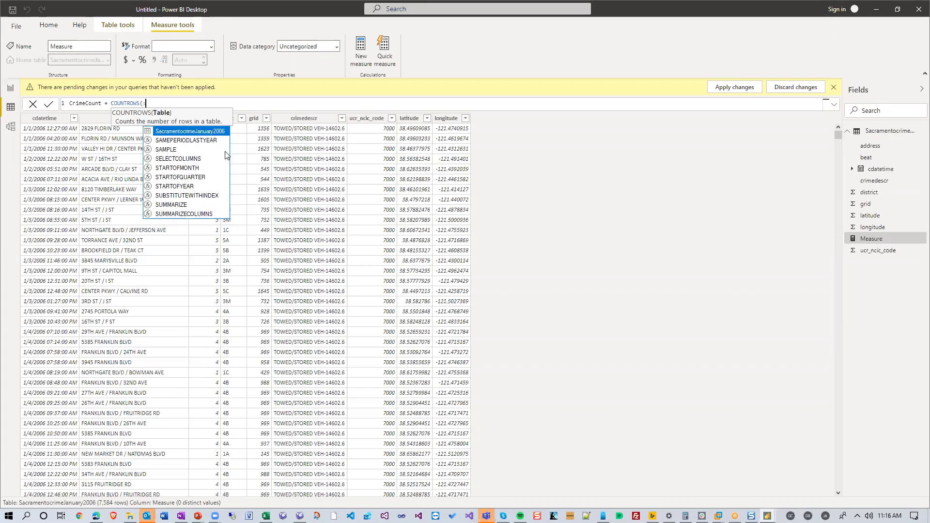
{"action": "left_click", "coordinate": [205, 131]}
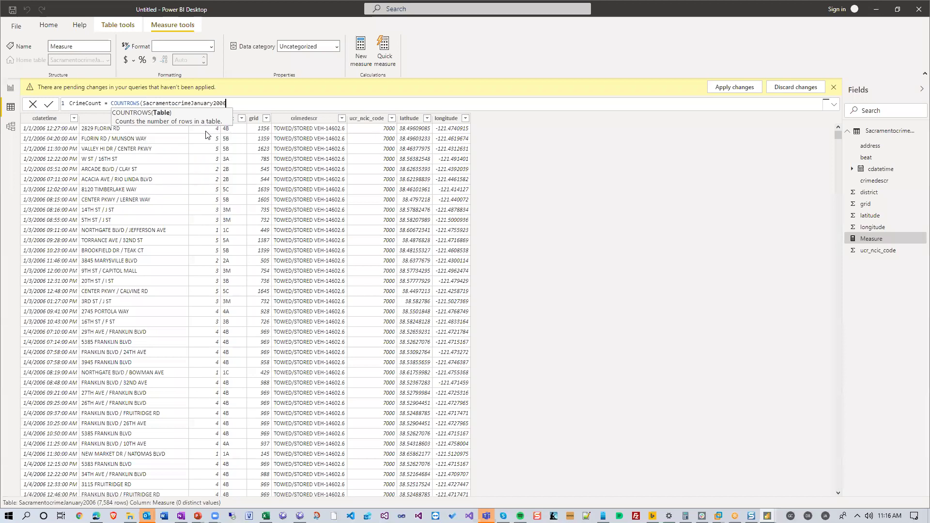
{"action": "type", "text": ")"}
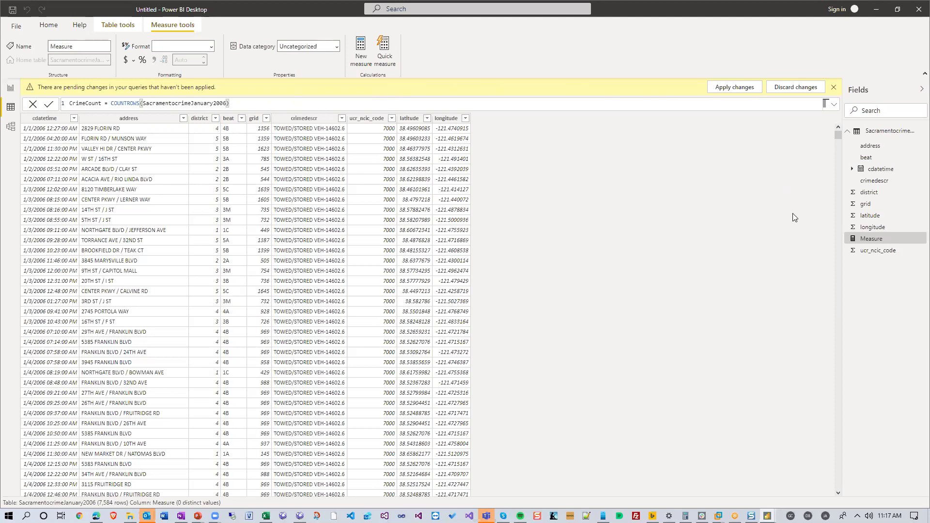
{"action": "left_click", "coordinate": [727, 91]}
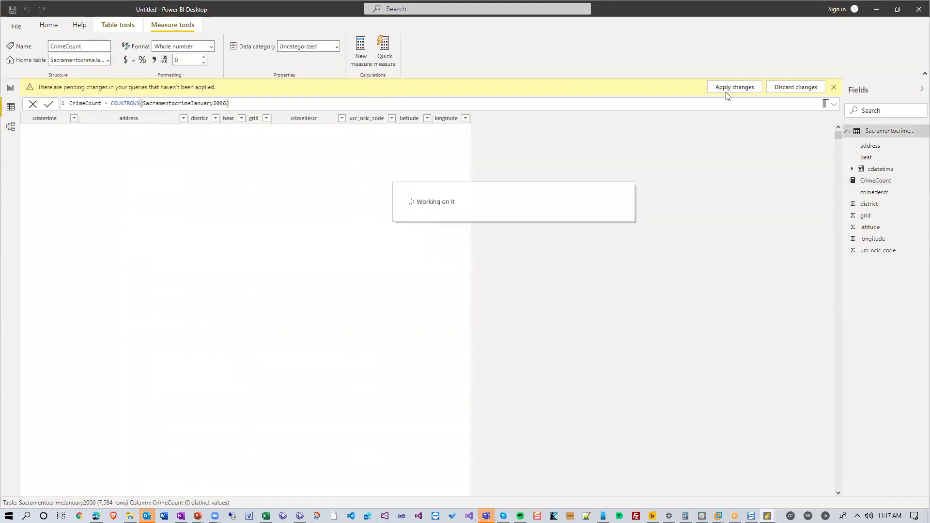
{"action": "left_click", "coordinate": [877, 180]}
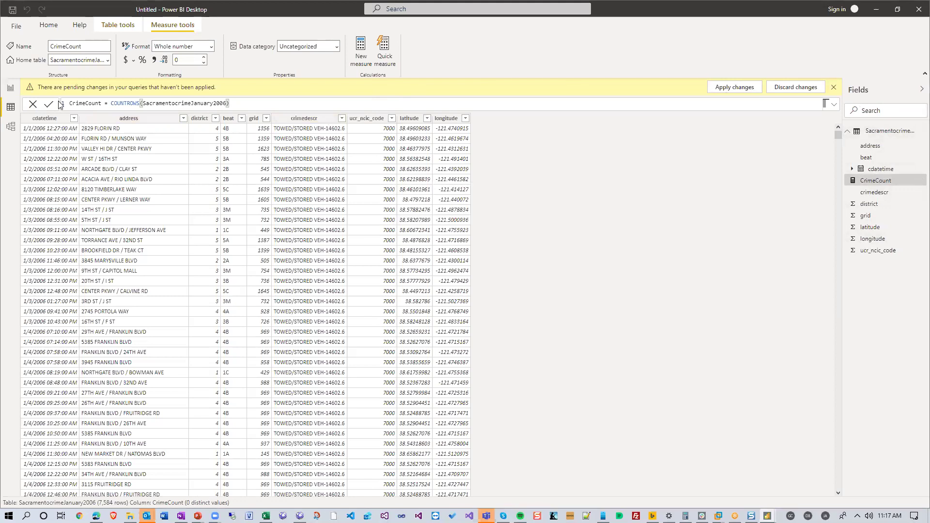
Step: Add a map visual to Page 2 of the report, enlarge it and use CrimeCount as its bubble size
{"action": "left_click", "coordinate": [12, 88]}
{"action": "left_click", "coordinate": [764, 143]}
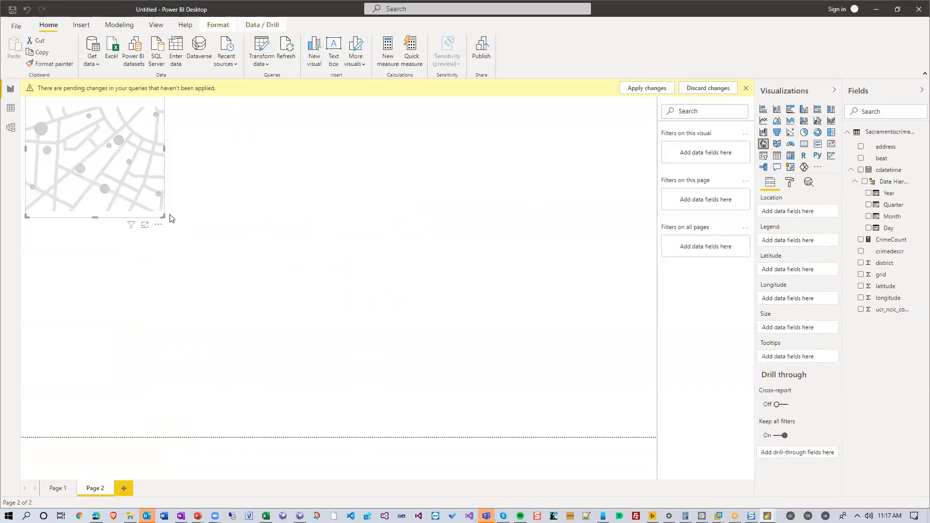
{"action": "left_click_drag", "start_coordinate": [162, 216], "coordinate": [440, 346]}
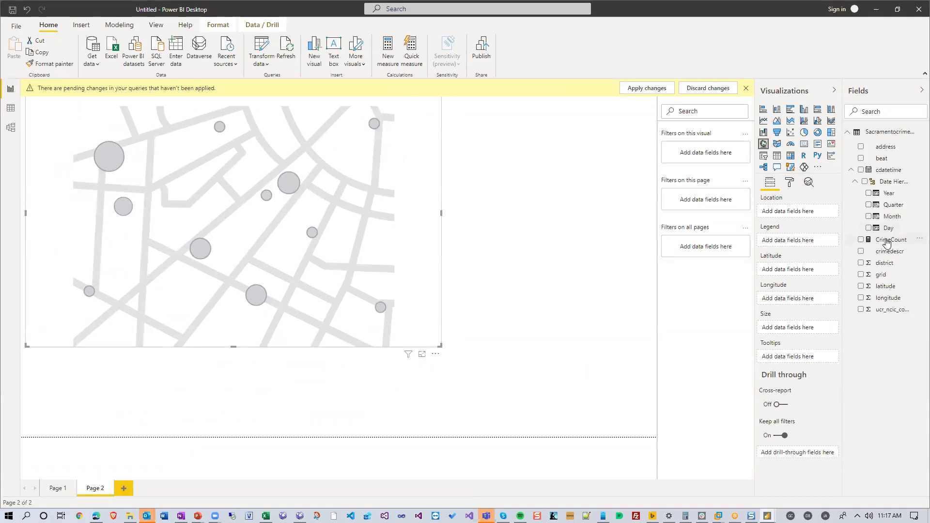
{"action": "left_click", "coordinate": [862, 240]}
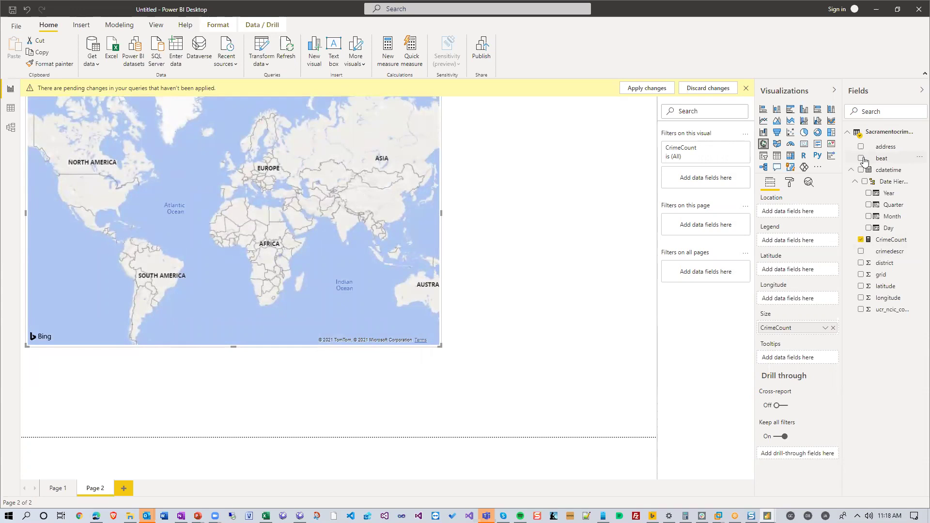
Step: Try address as the map's location, remove it, and use the latitude and longitude fields as coordinates instead
{"action": "left_click", "coordinate": [862, 147]}
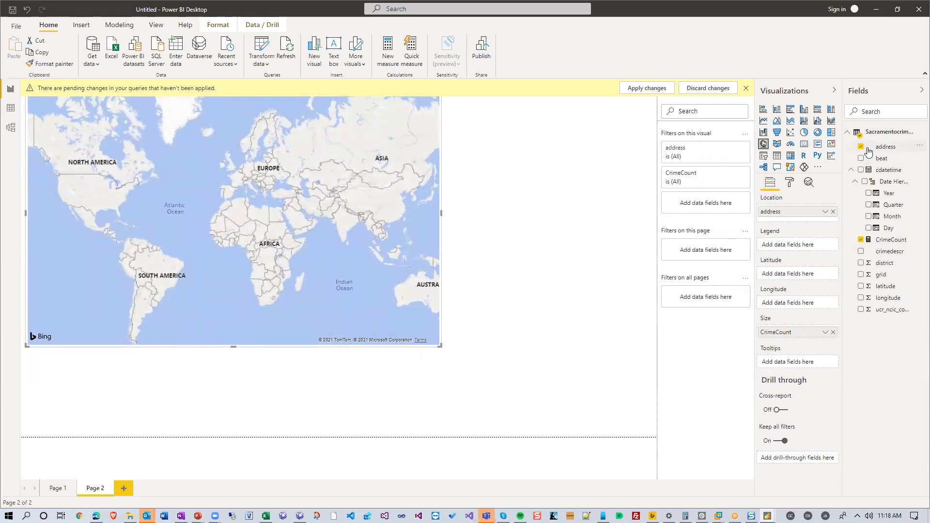
{"action": "left_click", "coordinate": [862, 147]}
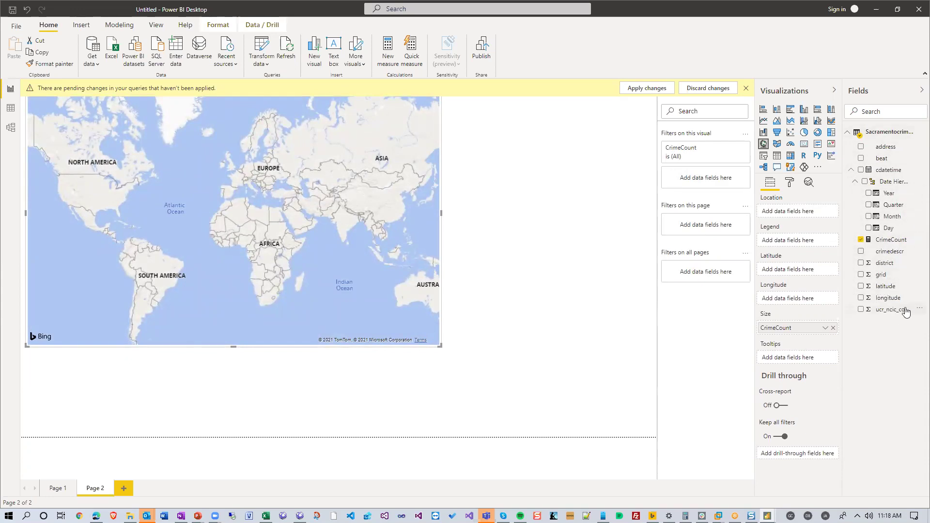
{"action": "left_click_drag", "start_coordinate": [887, 289], "coordinate": [807, 268]}
{"action": "left_click_drag", "start_coordinate": [888, 298], "coordinate": [798, 300]}
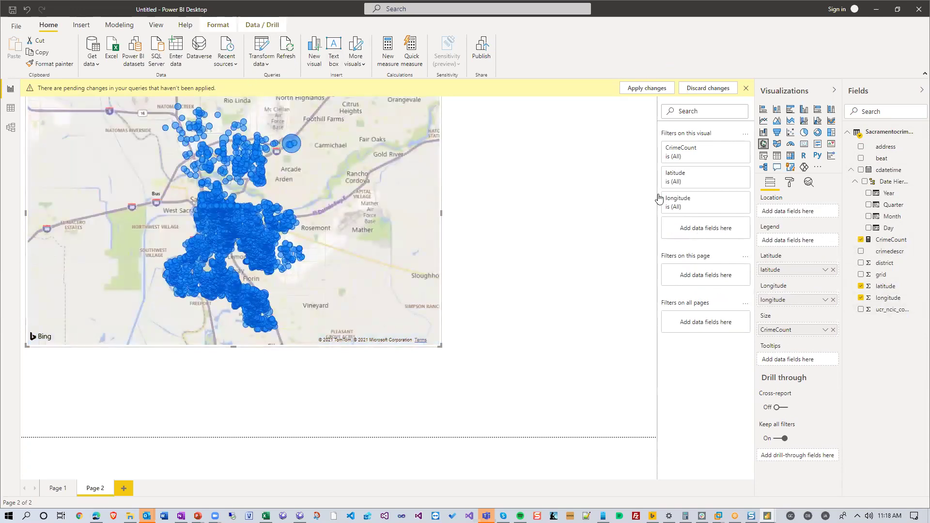
Step: Examine the count-sized crime bubbles around Arden, Arcade and central Sacramento at several map scales
{"action": "mouse_move", "coordinate": [299, 151]}
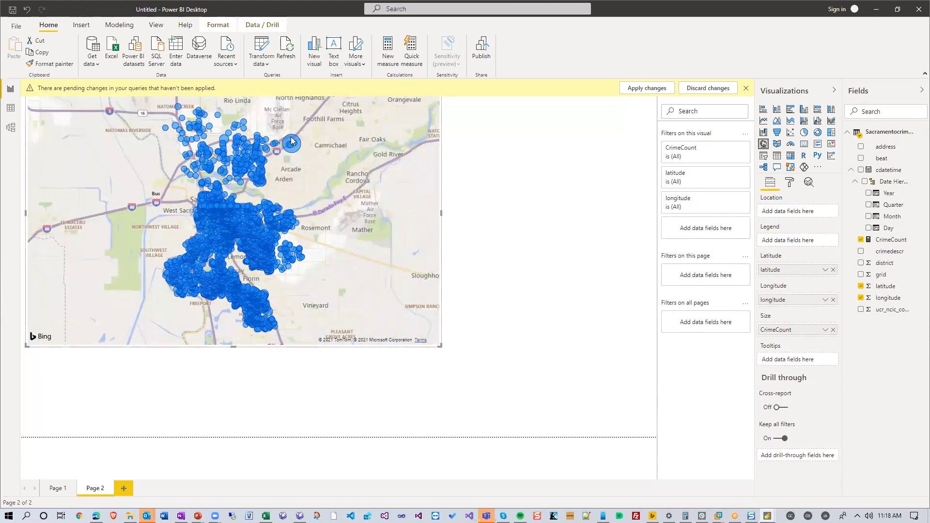
{"action": "scroll", "coordinate": [341, 184], "scroll_direction": "up", "scroll_amount": 5}
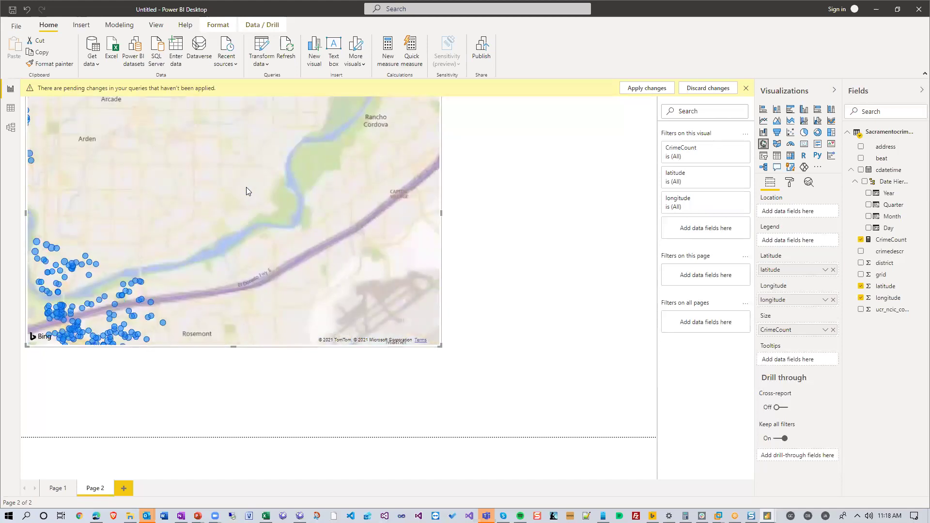
{"action": "scroll", "coordinate": [312, 193], "scroll_direction": "down", "scroll_amount": 3}
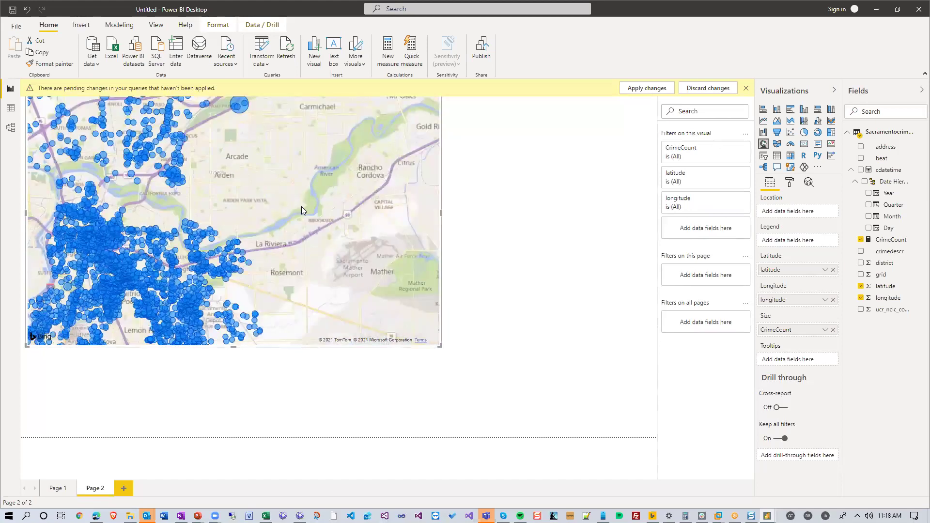
{"action": "left_click_drag", "start_coordinate": [272, 205], "coordinate": [324, 216]}
{"action": "scroll", "coordinate": [354, 193], "scroll_direction": "down", "scroll_amount": 2}
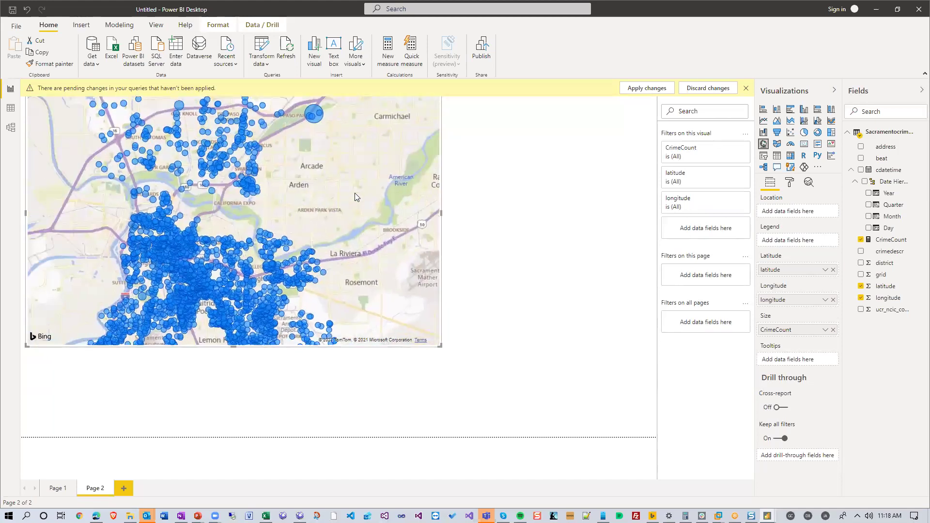
{"action": "scroll", "coordinate": [355, 190], "scroll_direction": "up", "scroll_amount": 2}
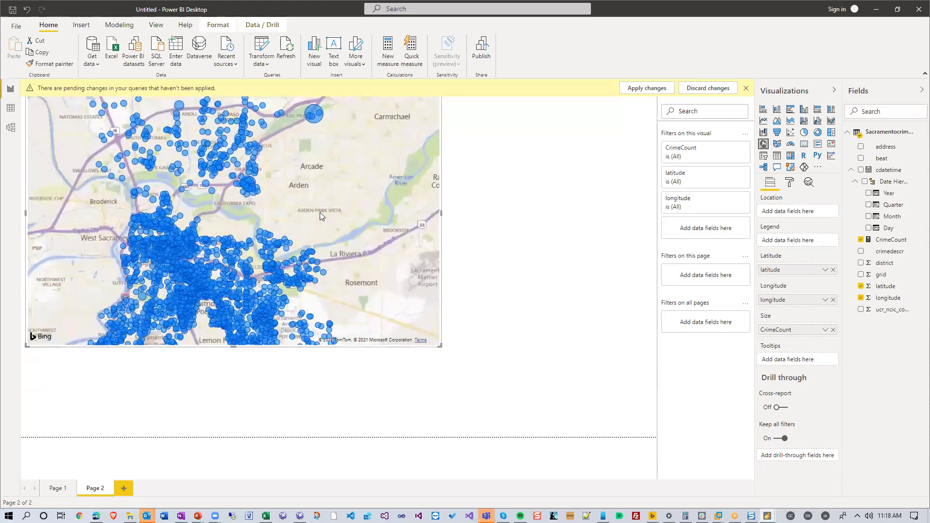
{"action": "scroll", "coordinate": [329, 197], "scroll_direction": "up", "scroll_amount": 2}
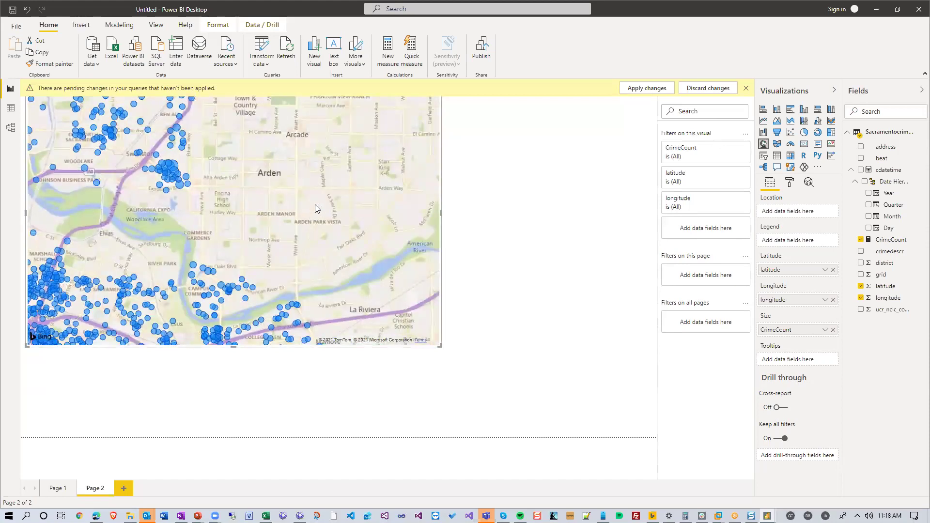
{"action": "scroll", "coordinate": [315, 204], "scroll_direction": "down", "scroll_amount": 2}
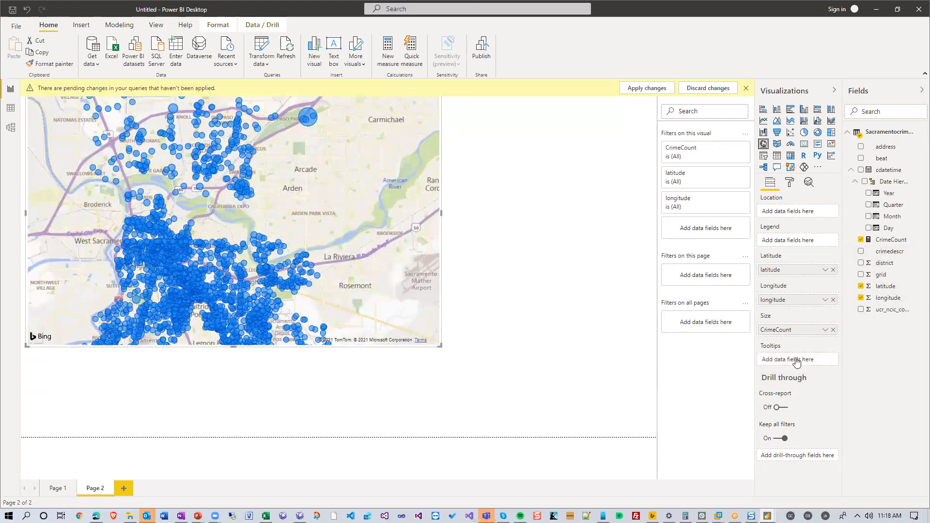
Step: Add crimedescr to the map's tooltips and check the tooltips of the larger bubbles northeast of Sacramento
{"action": "left_click_drag", "start_coordinate": [797, 362], "coordinate": [797, 362]}
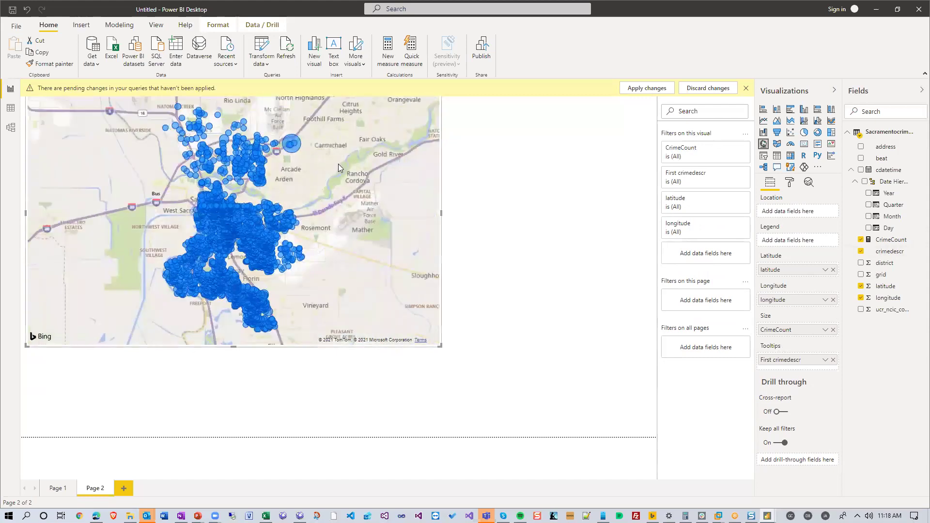
{"action": "scroll", "coordinate": [338, 164], "scroll_direction": "up", "scroll_amount": 5}
{"action": "left_click_drag", "start_coordinate": [283, 196], "coordinate": [351, 230]}
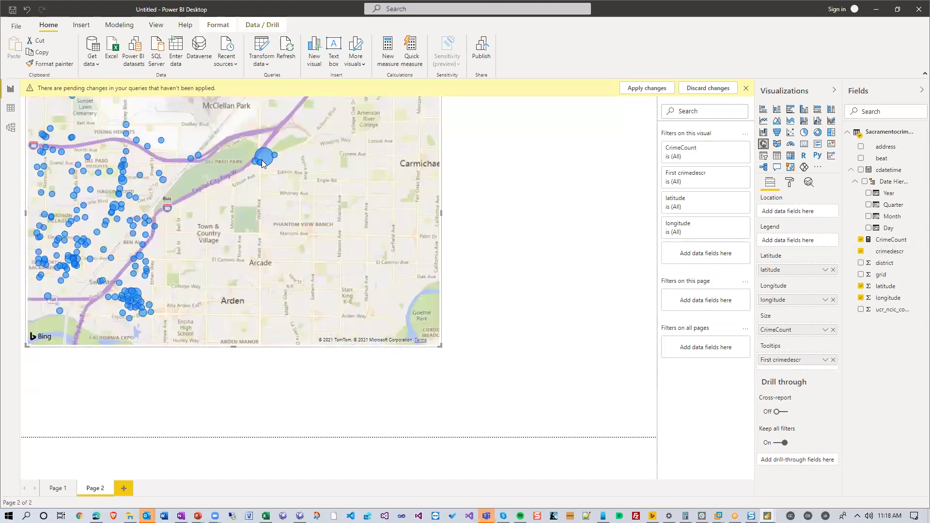
{"action": "mouse_move", "coordinate": [266, 157]}
{"action": "mouse_move", "coordinate": [115, 206]}
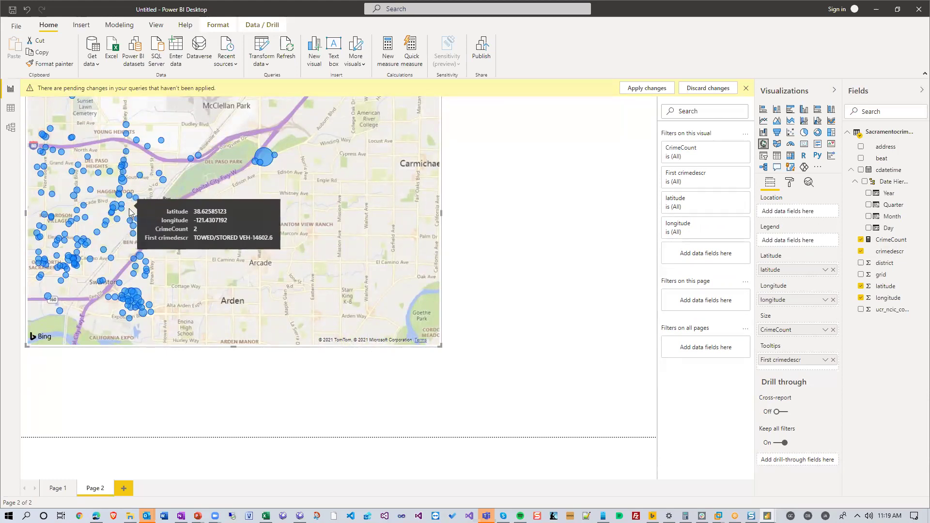
Step: Inspect the tooltip of the larger crime bubble just south of Hagginwood at closer range
{"action": "left_click_drag", "start_coordinate": [169, 236], "coordinate": [273, 248]}
{"action": "scroll", "coordinate": [273, 239], "scroll_direction": "up", "scroll_amount": 3}
{"action": "left_click_drag", "start_coordinate": [140, 234], "coordinate": [203, 239]}
{"action": "mouse_move", "coordinate": [236, 202]}
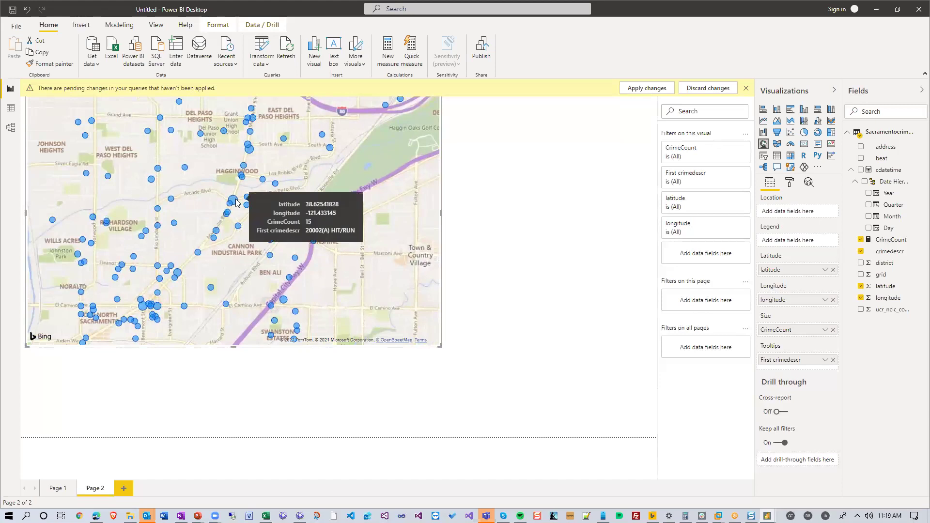
Step: Recheck the larger crime bubble along Arcade Blvd near South Hagginwood up close, reading the crime count and description in its tooltip
{"action": "scroll", "coordinate": [236, 202], "scroll_direction": "up", "scroll_amount": 3}
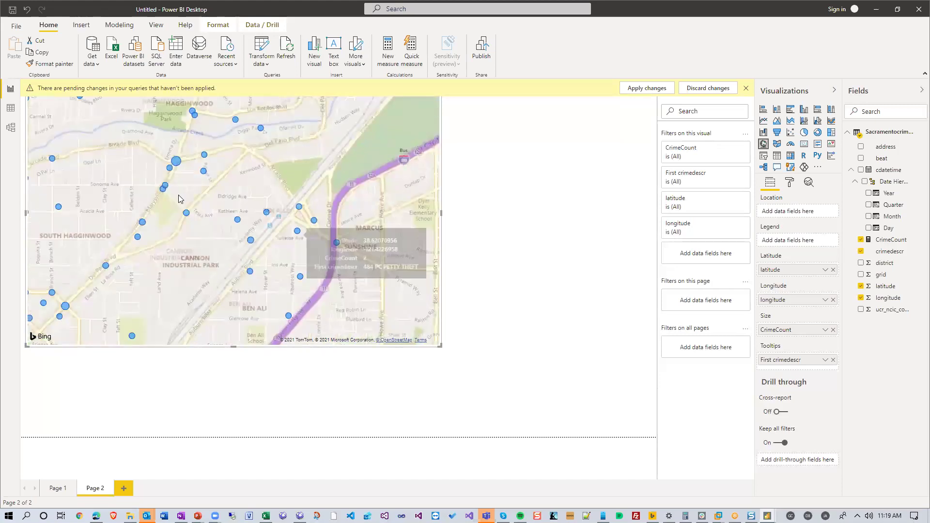
{"action": "mouse_move", "coordinate": [180, 164]}
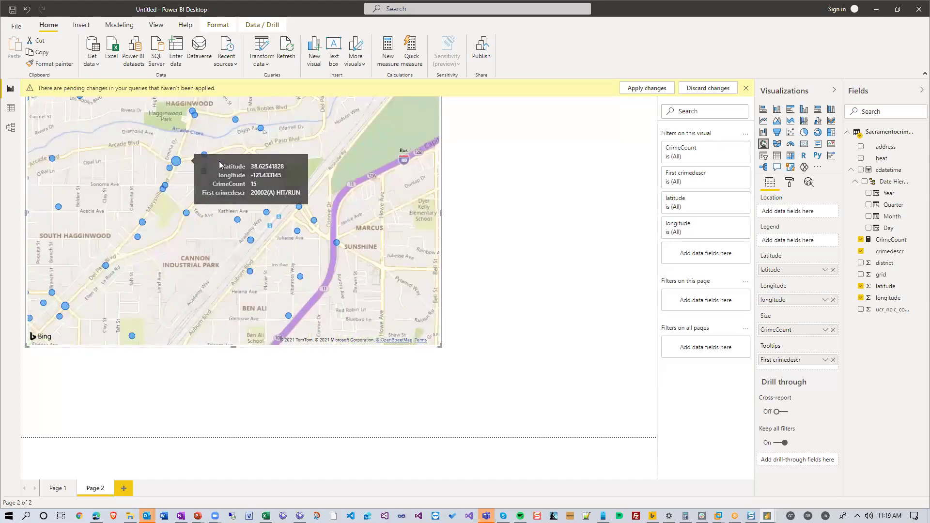
{"action": "scroll", "coordinate": [287, 180], "scroll_direction": "down", "scroll_amount": 5}
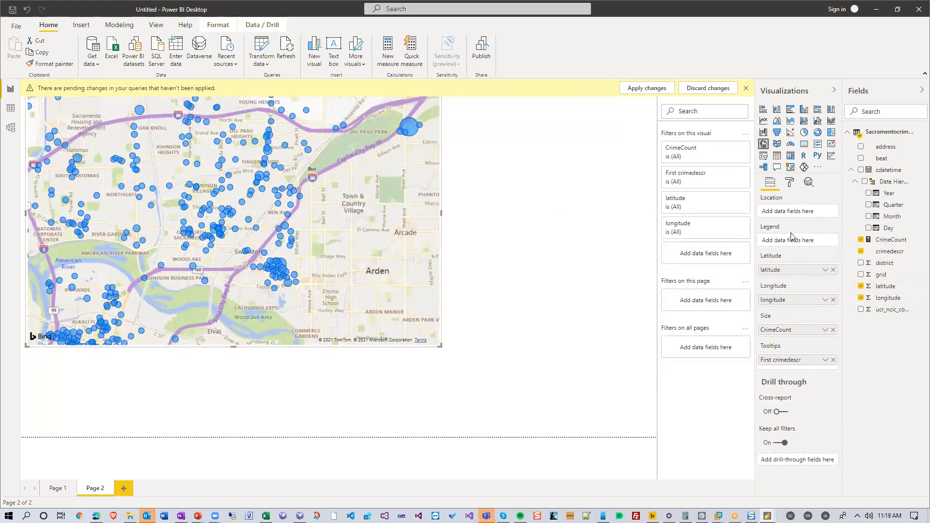
Step: Apply the pending query changes and set crimedescr as the map's legend after trying CrimeCount there
{"action": "left_click_drag", "start_coordinate": [897, 239], "coordinate": [813, 242]}
{"action": "left_click", "coordinate": [643, 90]}
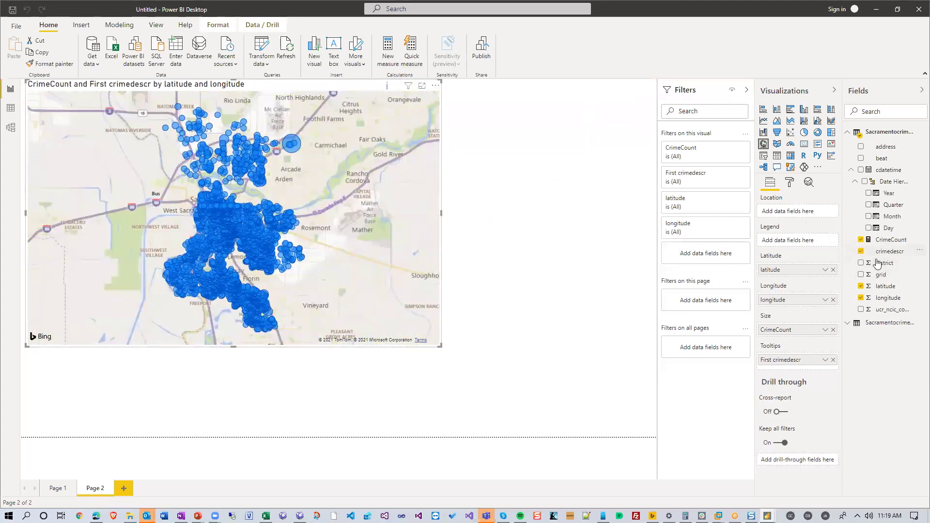
{"action": "left_click_drag", "start_coordinate": [886, 253], "coordinate": [798, 248]}
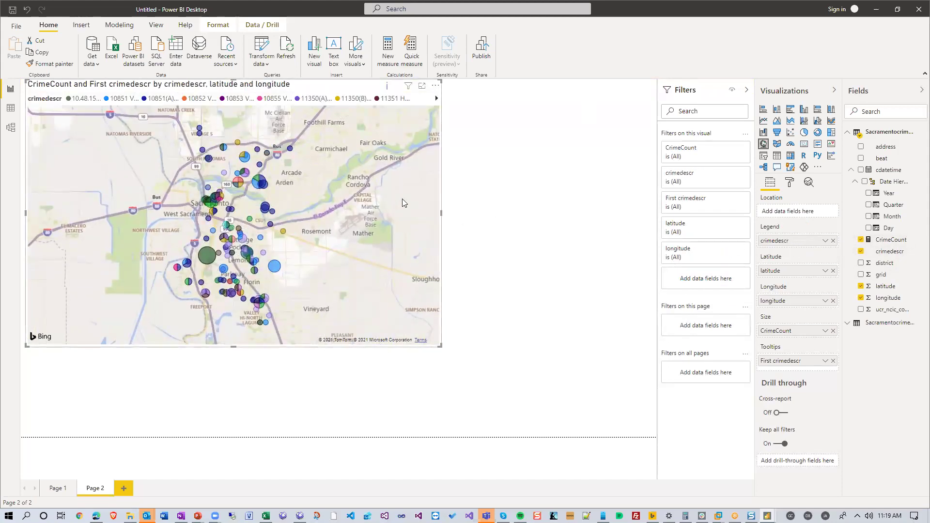
Step: Examine the crimedescr-coloured pie bubbles around Mansion Flats and downtown Sacramento at several map scales
{"action": "scroll", "coordinate": [403, 198], "scroll_direction": "up", "scroll_amount": 5}
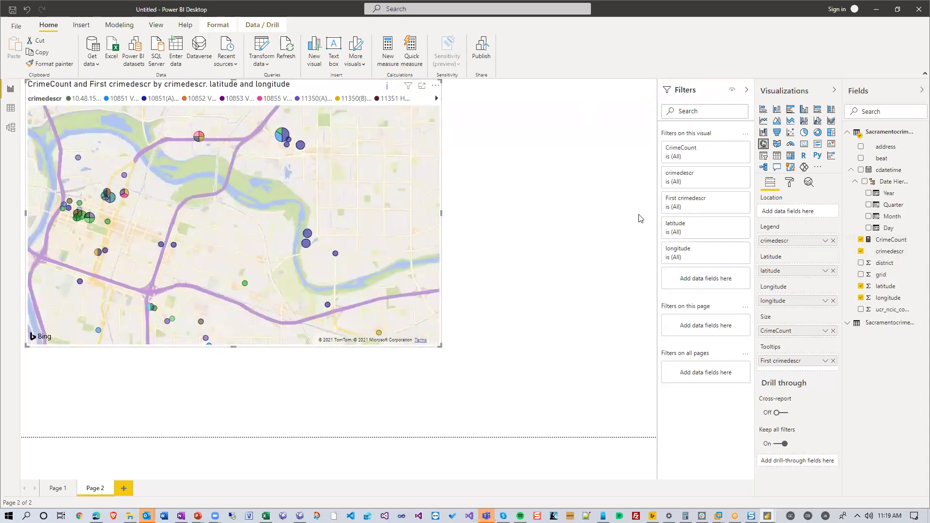
{"action": "scroll", "coordinate": [358, 218], "scroll_direction": "up", "scroll_amount": 3}
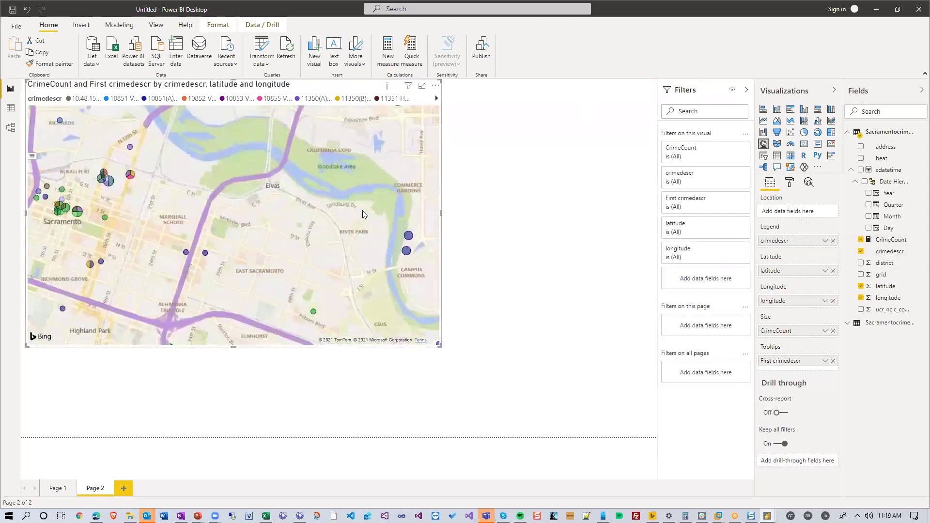
{"action": "left_click_drag", "start_coordinate": [98, 214], "coordinate": [353, 236]}
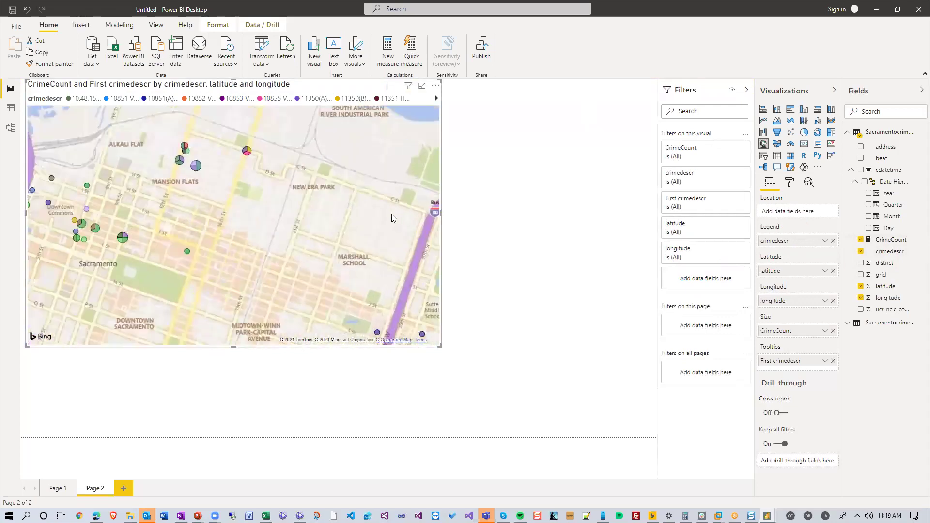
{"action": "scroll", "coordinate": [392, 214], "scroll_direction": "up", "scroll_amount": 3}
{"action": "left_click_drag", "start_coordinate": [174, 218], "coordinate": [571, 218]}
{"action": "scroll", "coordinate": [330, 227], "scroll_direction": "up", "scroll_amount": 2}
{"action": "scroll", "coordinate": [377, 198], "scroll_direction": "down", "scroll_amount": 3}
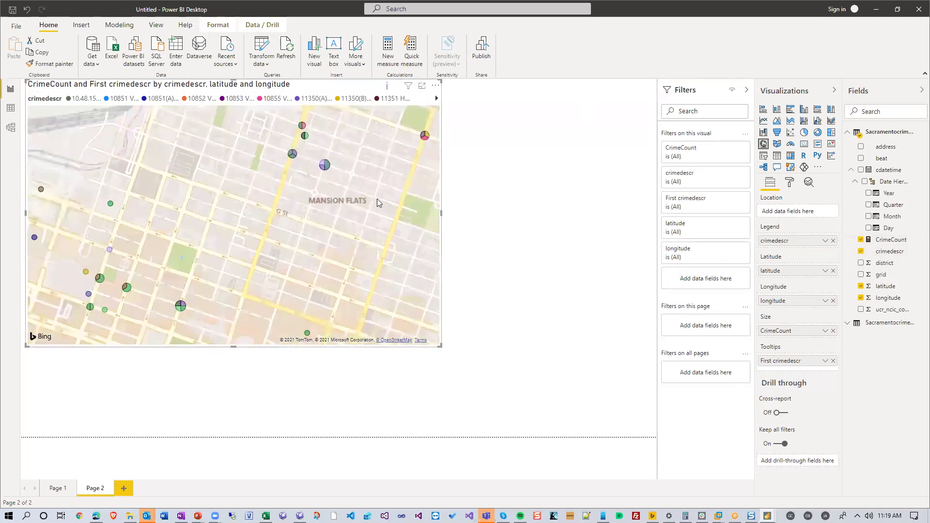
{"action": "scroll", "coordinate": [313, 224], "scroll_direction": "down", "scroll_amount": 3}
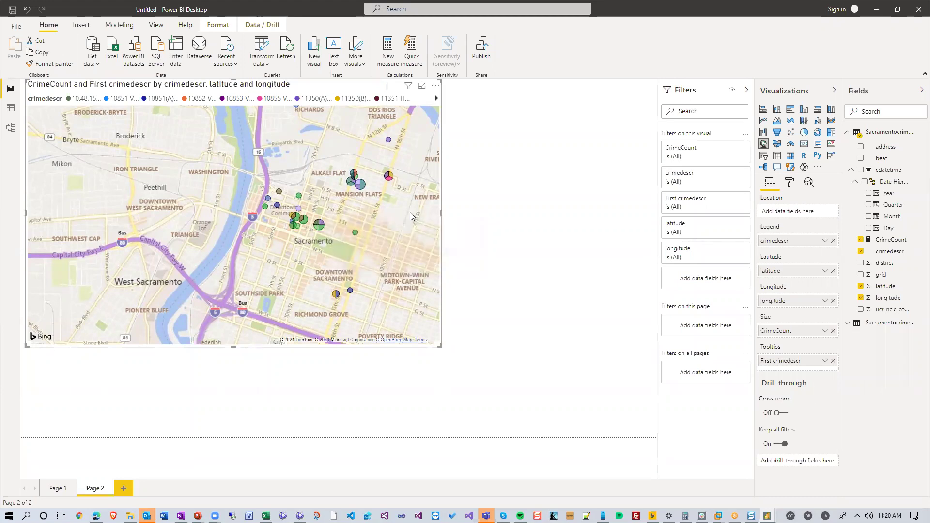
{"action": "scroll", "coordinate": [410, 213], "scroll_direction": "up", "scroll_amount": 1}
{"action": "scroll", "coordinate": [388, 114], "scroll_direction": "down", "scroll_amount": 3}
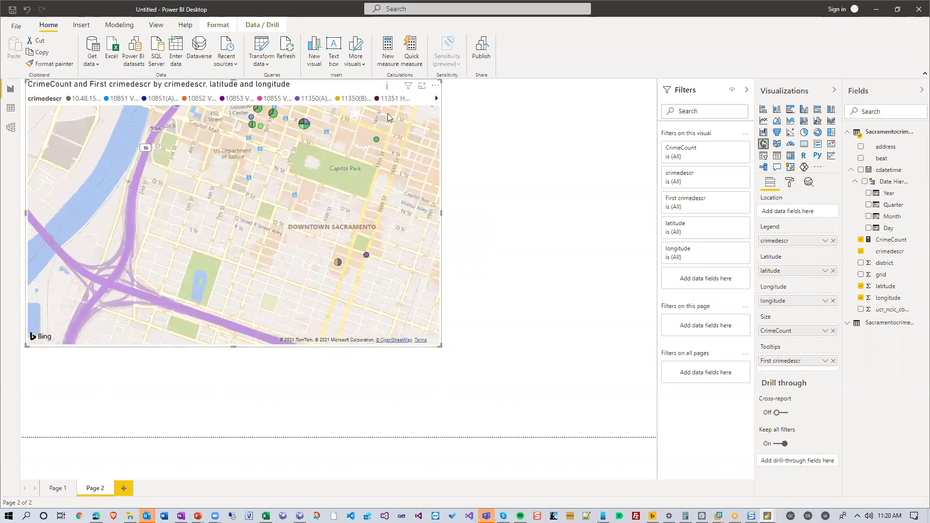
Step: Check the large bubble near Sacramento Executive Airport, then examine the mix of crime types in the Alkali Flat and Mansion Flats bubbles
{"action": "scroll", "coordinate": [289, 150], "scroll_direction": "down", "scroll_amount": 2}
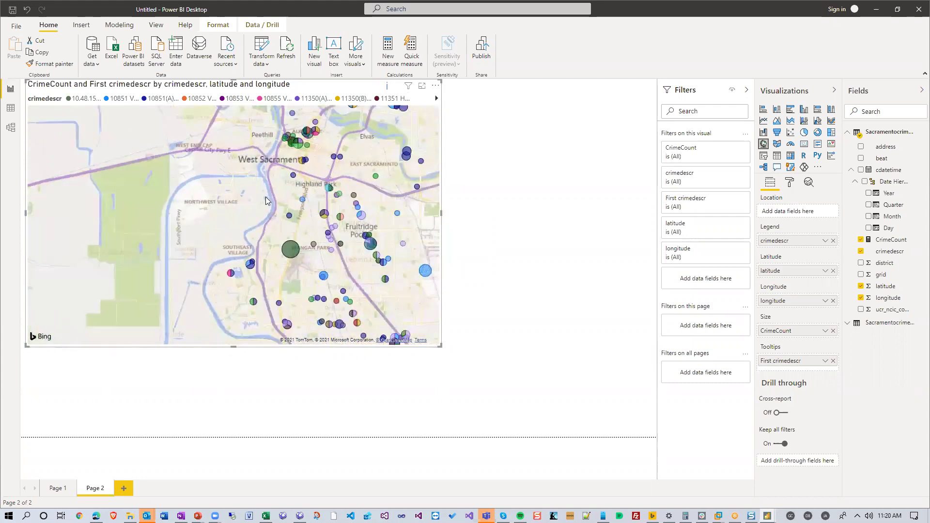
{"action": "mouse_move", "coordinate": [292, 253]}
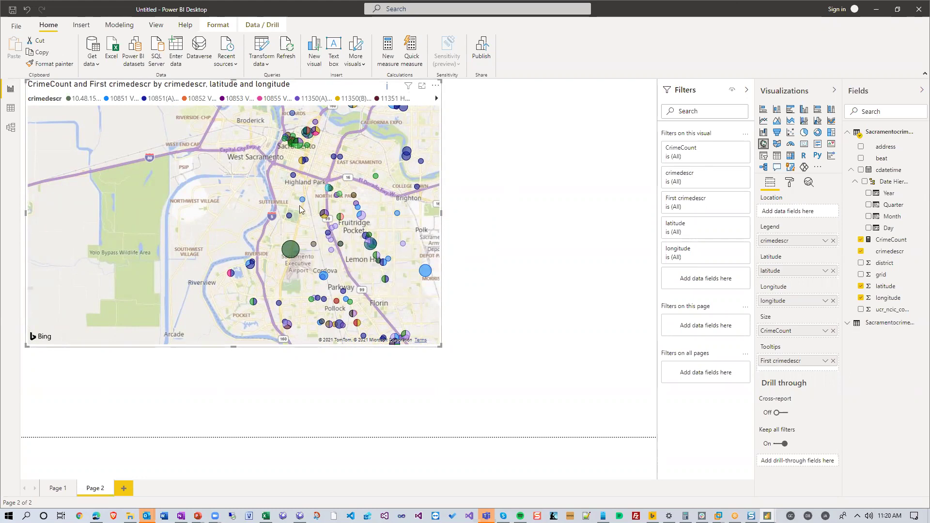
{"action": "mouse_move", "coordinate": [331, 192]}
{"action": "scroll", "coordinate": [310, 191], "scroll_direction": "up", "scroll_amount": 5}
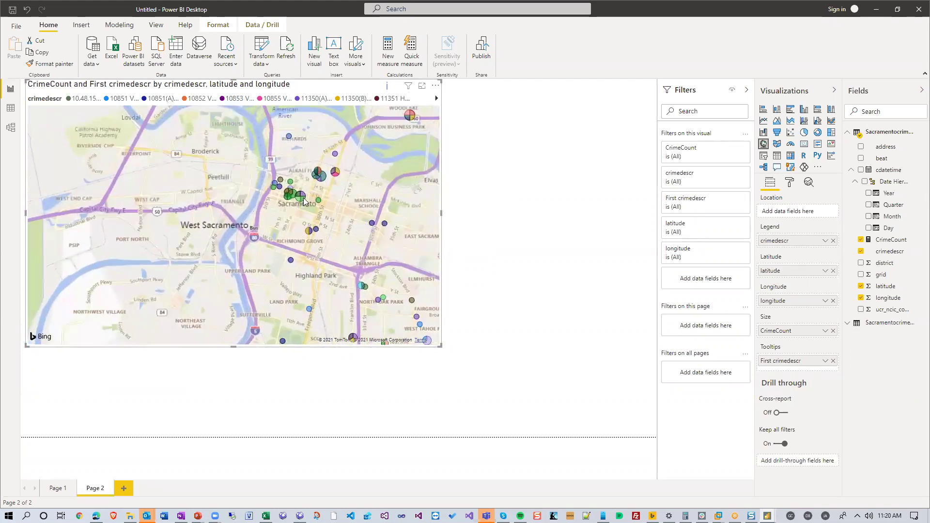
{"action": "mouse_move", "coordinate": [299, 199]}
{"action": "scroll", "coordinate": [311, 240], "scroll_direction": "up", "scroll_amount": 3}
{"action": "left_click_drag", "start_coordinate": [285, 157], "coordinate": [341, 279]}
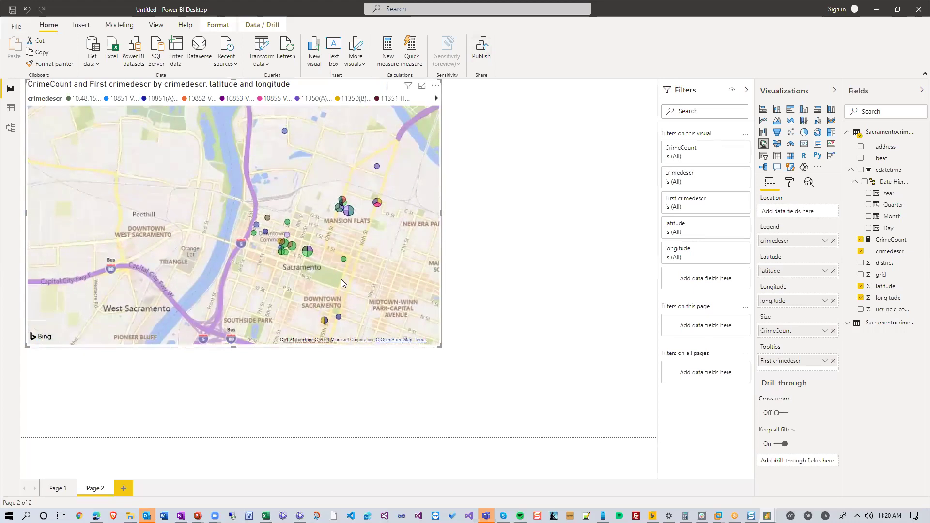
{"action": "scroll", "coordinate": [371, 261], "scroll_direction": "up", "scroll_amount": 2}
{"action": "left_click_drag", "start_coordinate": [256, 192], "coordinate": [249, 250]}
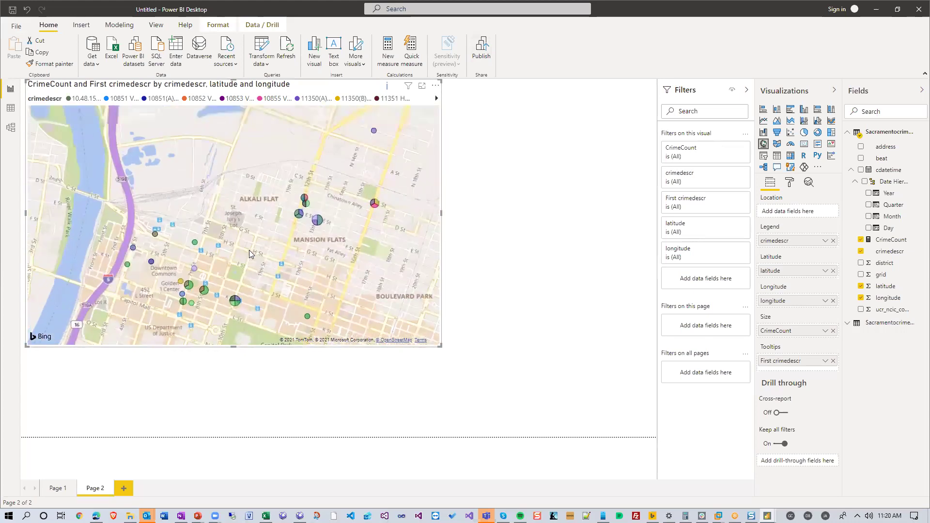
{"action": "scroll", "coordinate": [353, 270], "scroll_direction": "up", "scroll_amount": 2}
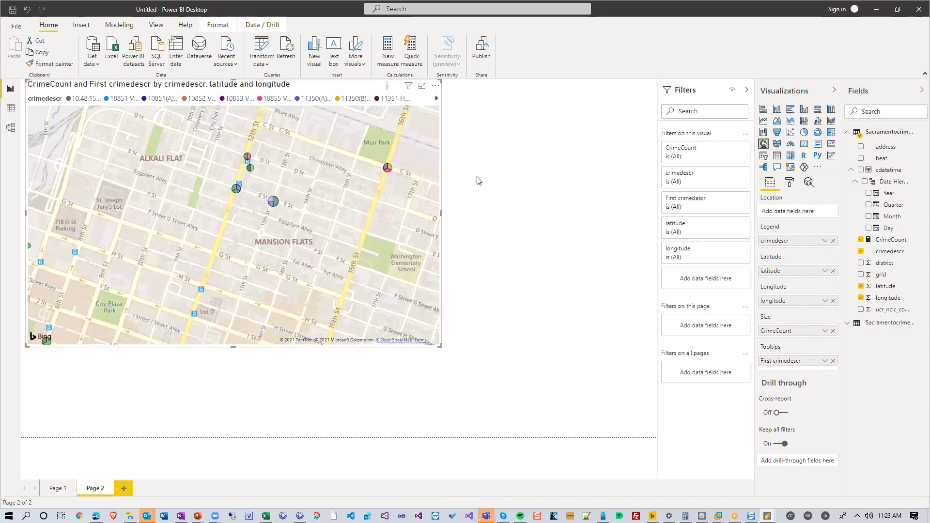
{"action": "scroll", "coordinate": [306, 245], "scroll_direction": "down", "scroll_amount": 5}
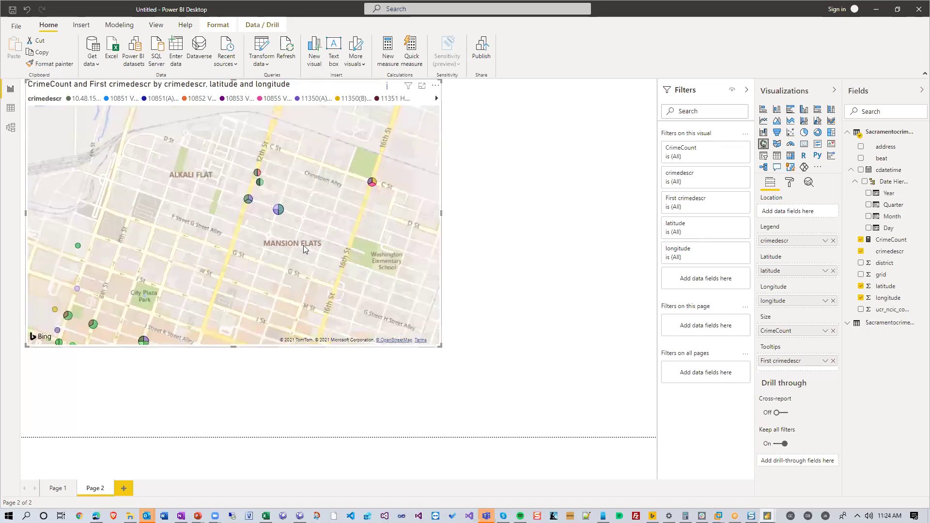